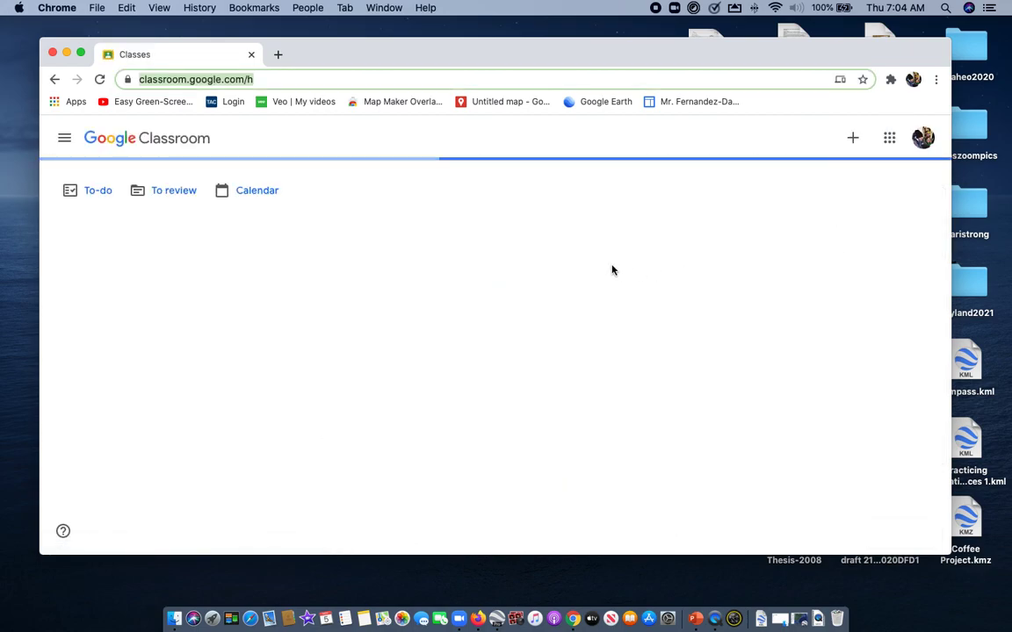
Open the Red 7th Social Studies class and go to its classwork list
scroll(635, 311, "down", 5)
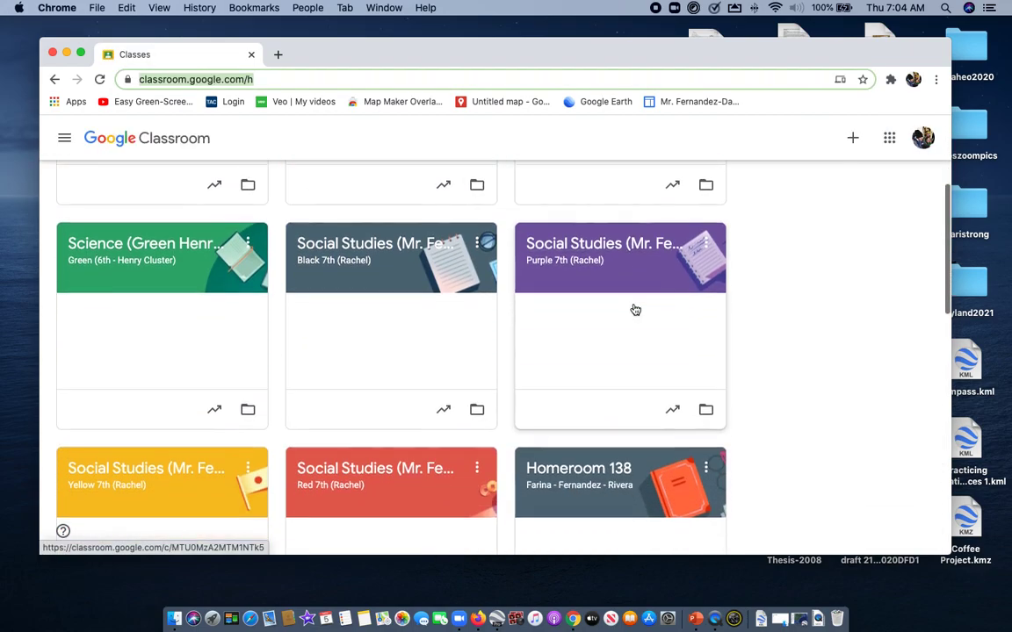
left_click(377, 367)
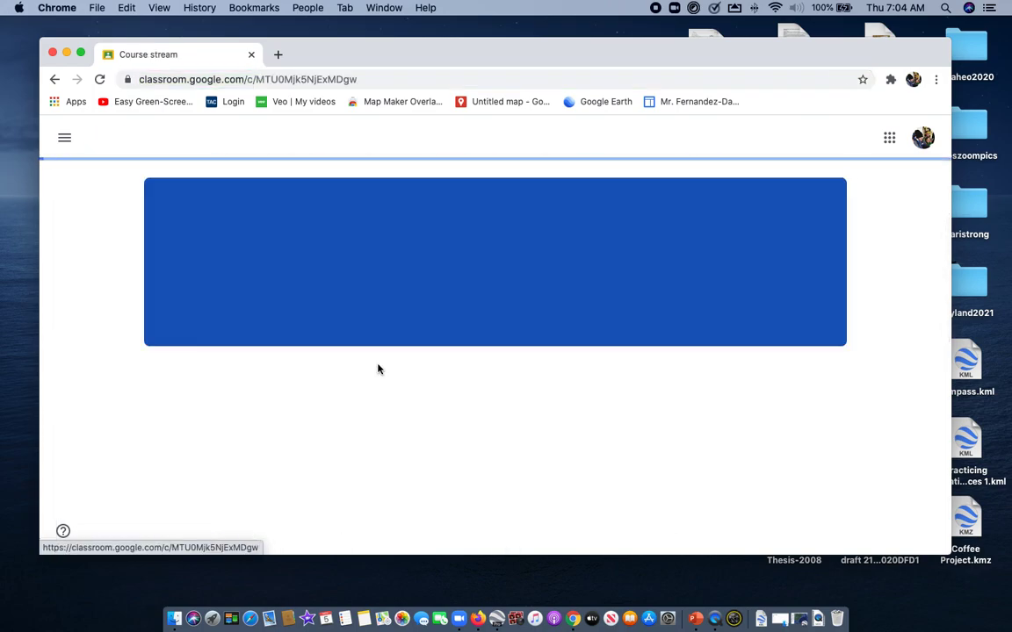
scroll(546, 352, "down", 3)
scroll(546, 353, "up", 3)
left_click(459, 137)
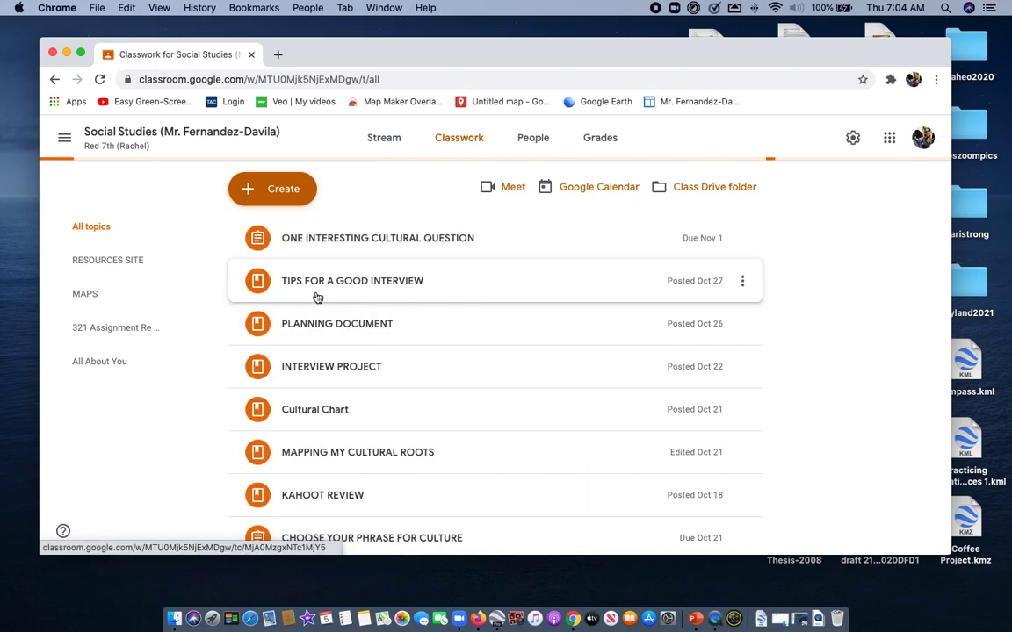
Under the MAPS topic, view the instructions of the assignment "Tutorial and Q AND A for Google Earth Exercise and PROTRACTOR"
left_click(85, 295)
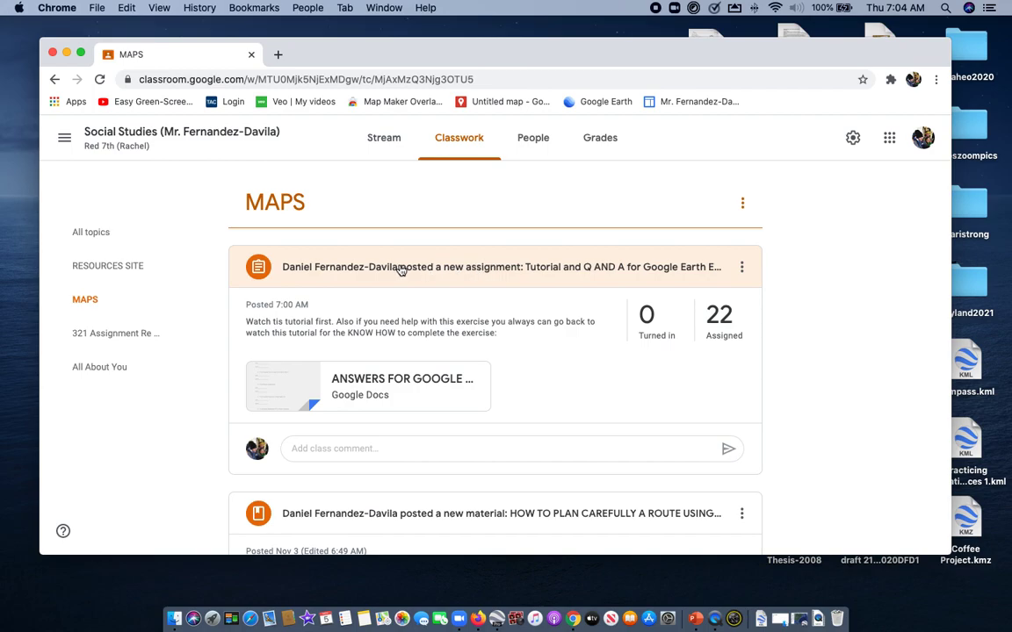
left_click(446, 272)
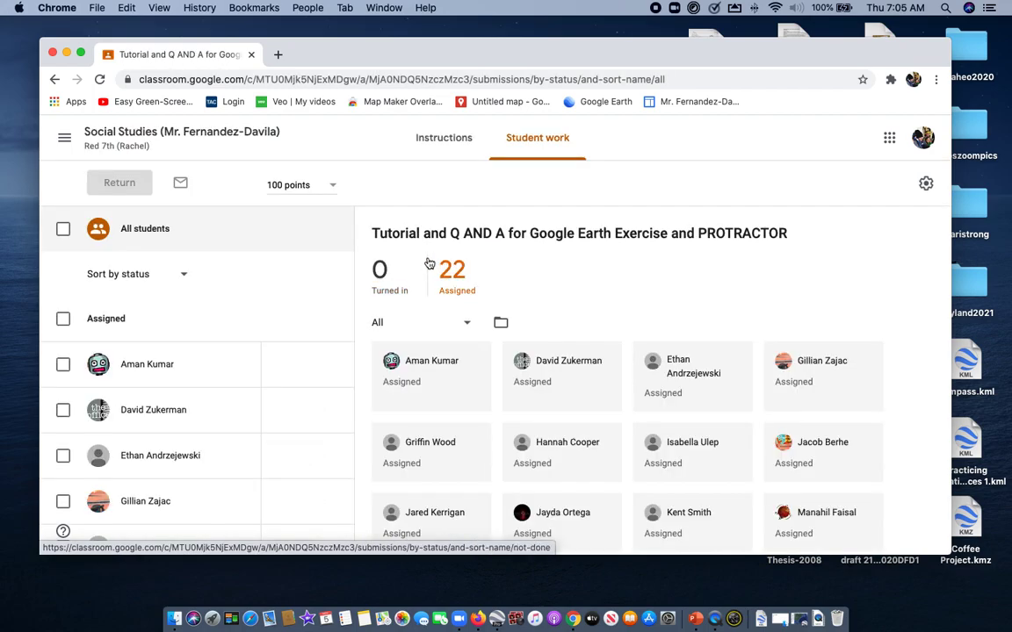
left_click(455, 140)
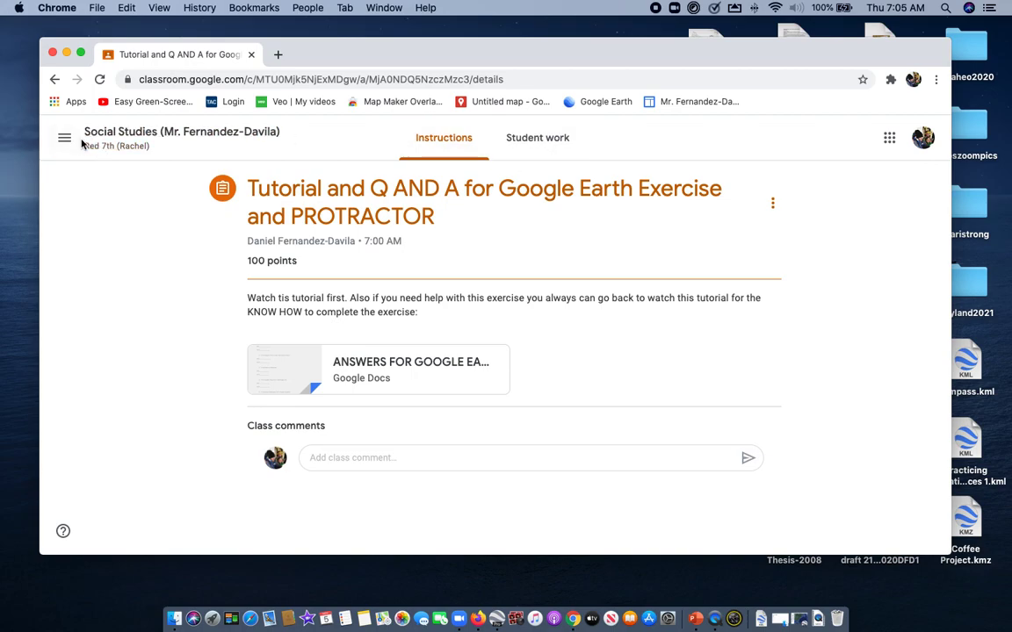
Return to the class's classwork and open the site link posted under the RESOURCES SITE topic
left_click(109, 141)
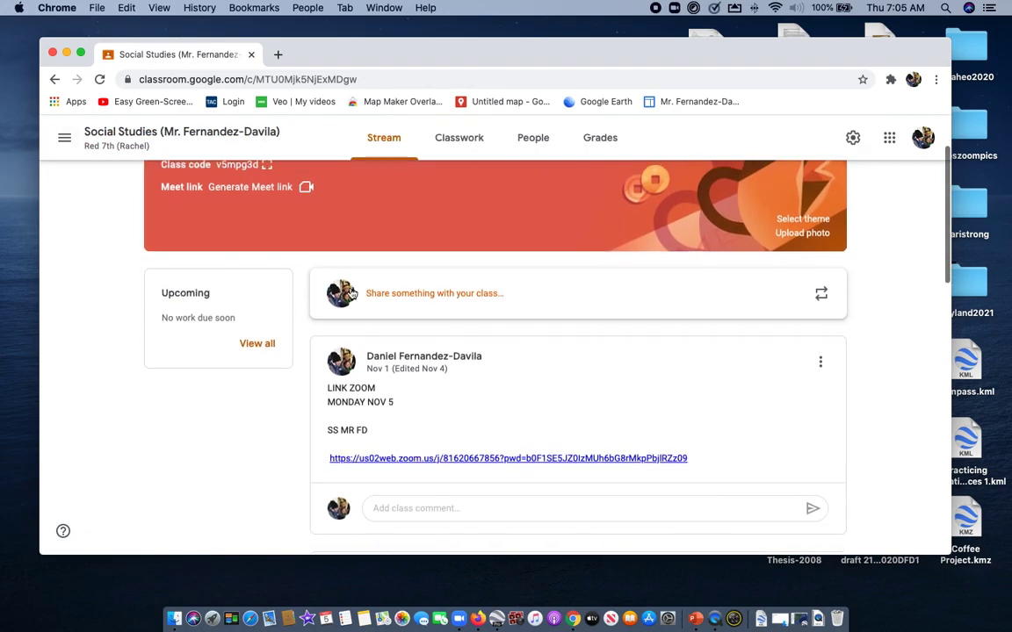
left_click(457, 139)
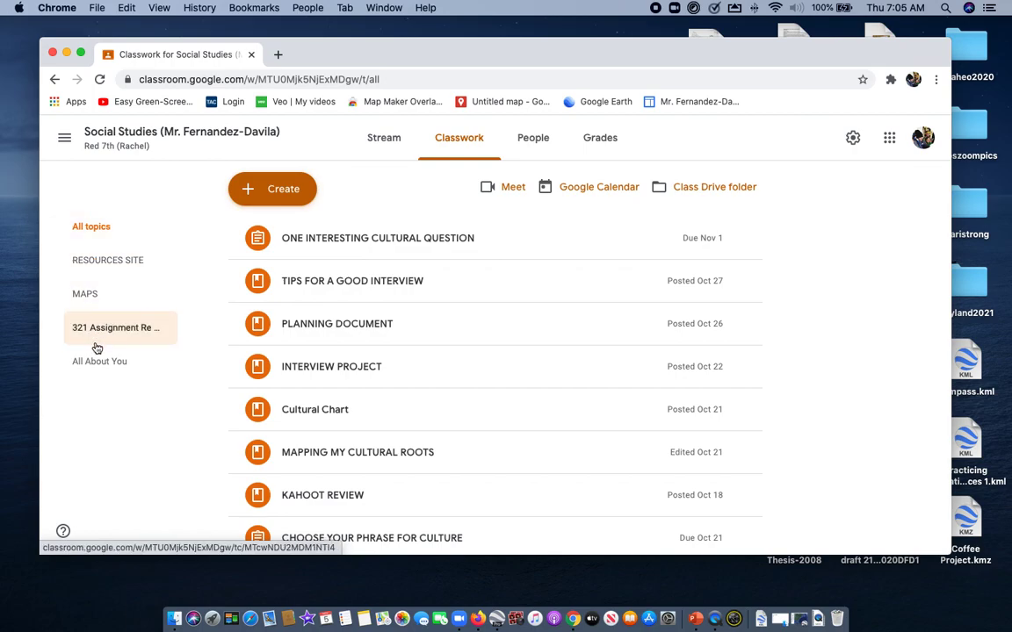
left_click(107, 266)
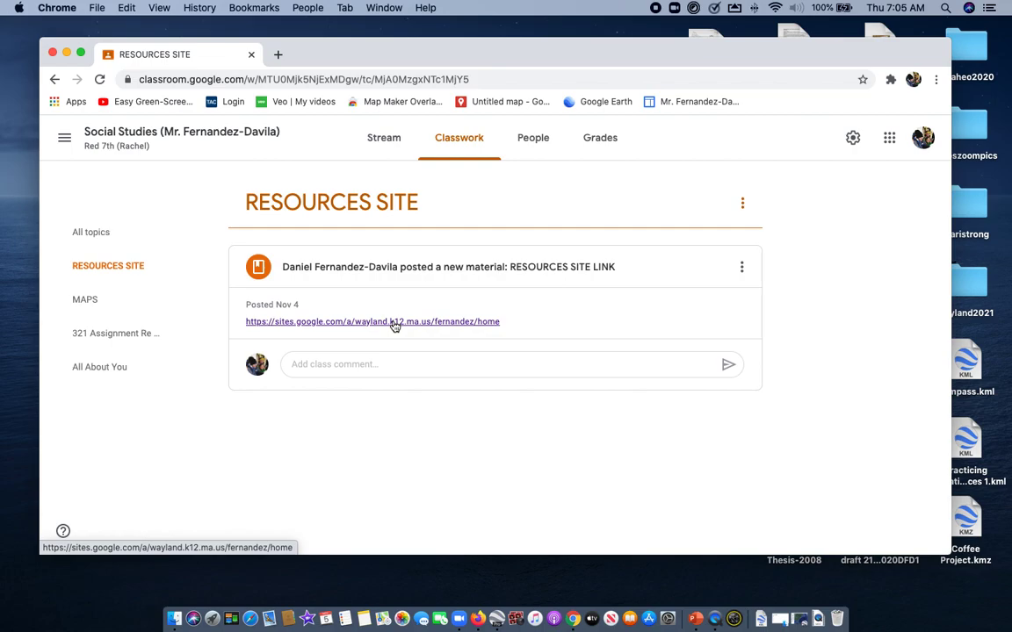
left_click(394, 323)
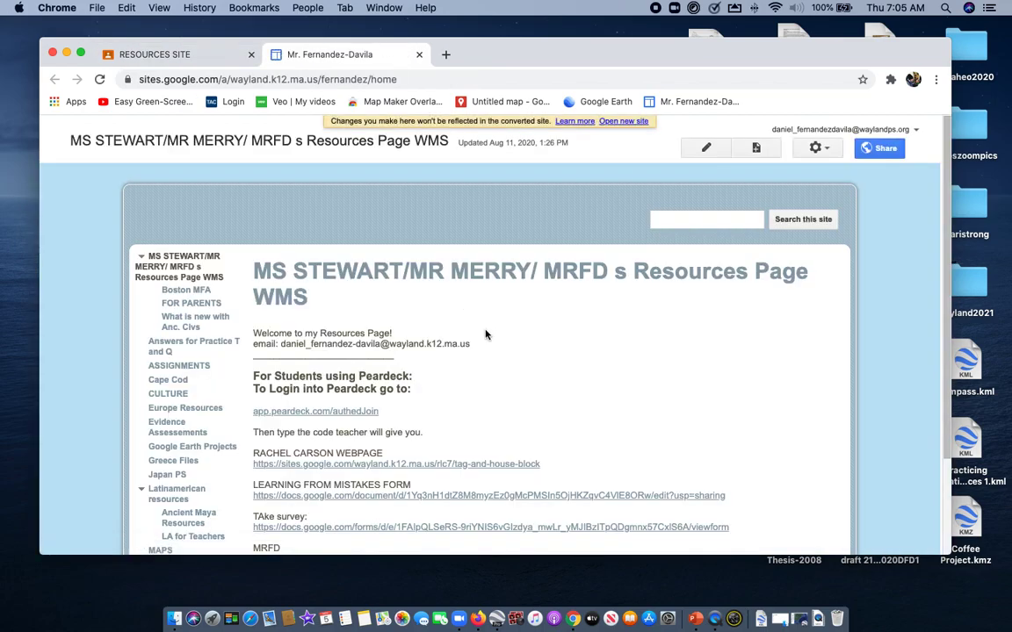
Open the MAPS page of the resources site and go to its attached files
scroll(489, 340, "down", 3)
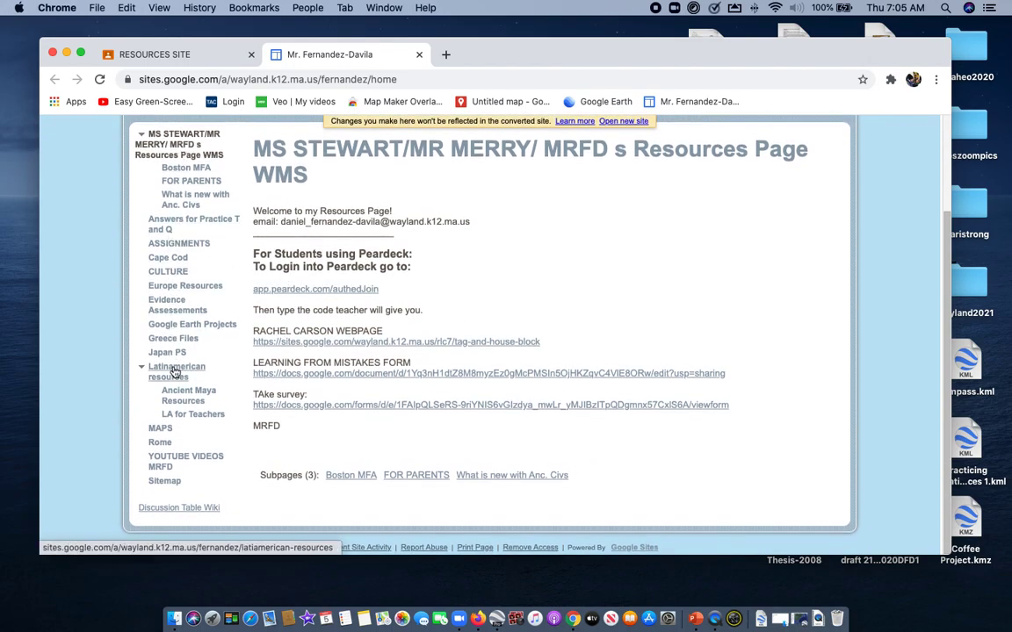
left_click(162, 431)
scroll(516, 400, "down", 10)
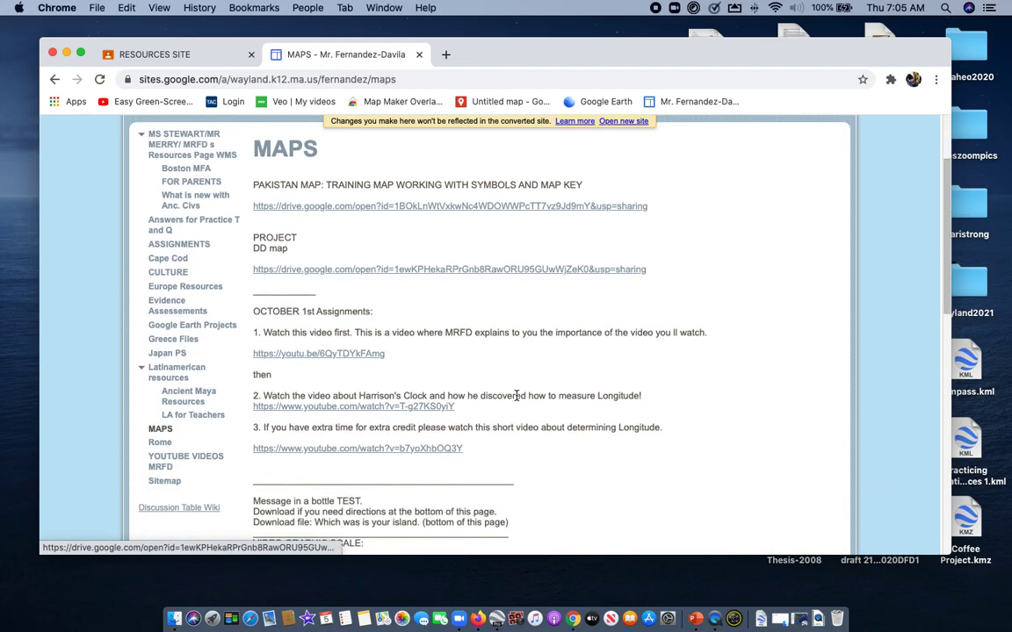
scroll(516, 400, "down", 10)
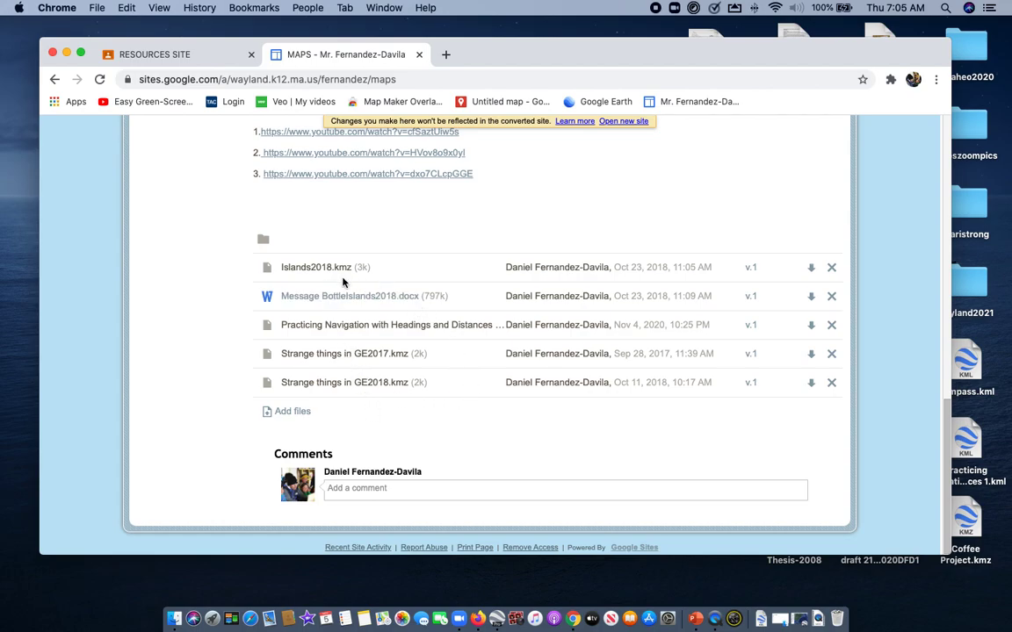
Download the "Practicing Navigation with Headings and Distances 1" KML file and check for it among the downloads
left_click_drag(283, 325, 492, 331)
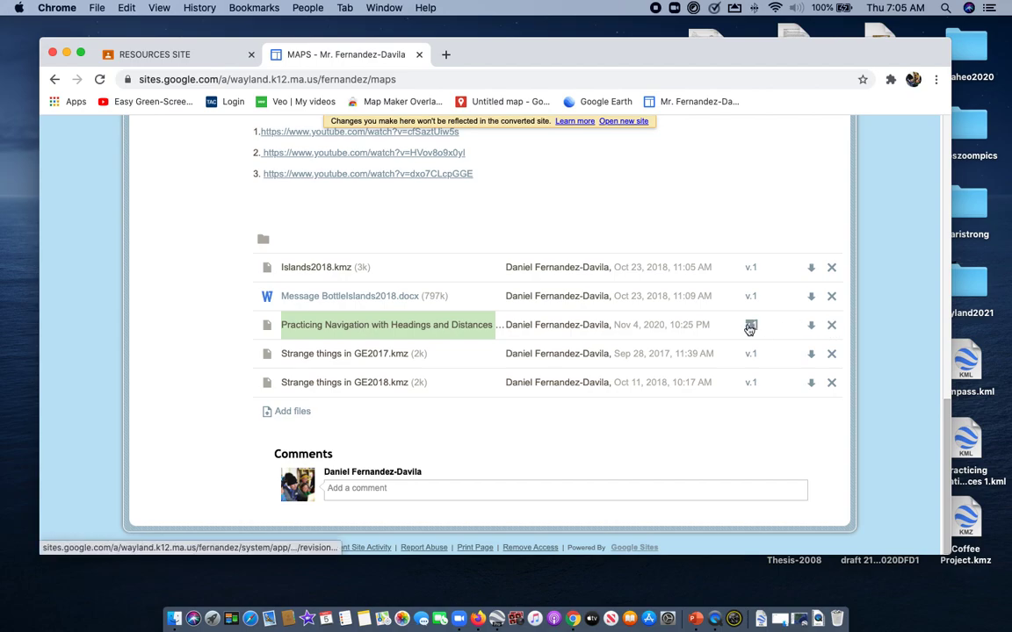
left_click(811, 327)
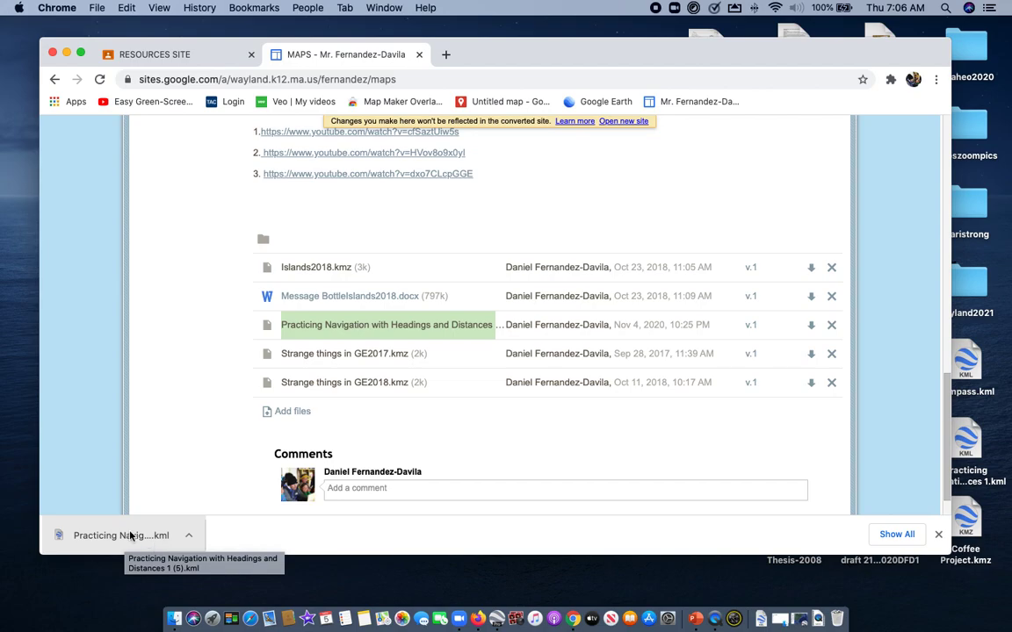
left_click(761, 620)
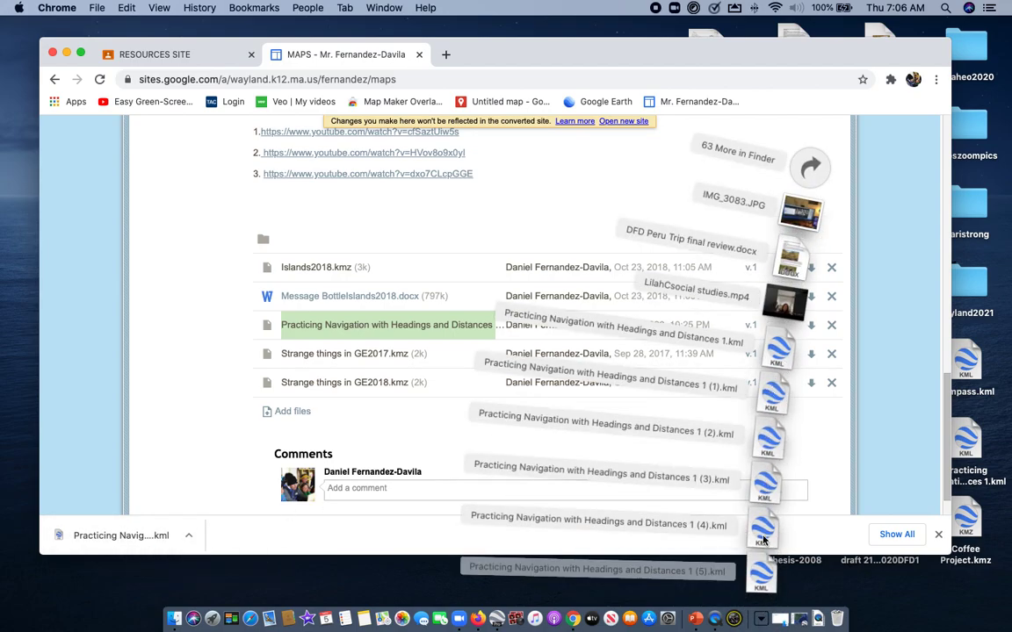
left_click(870, 458)
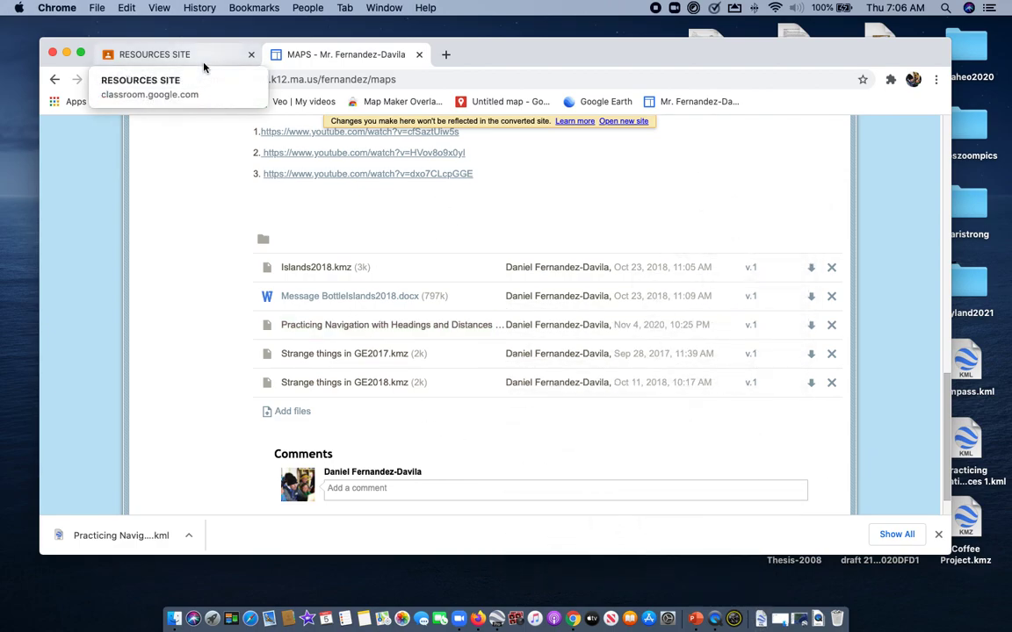
Open Google Earth from the Google apps list in a new browser tab and reposition the browser window slightly
left_click(447, 55)
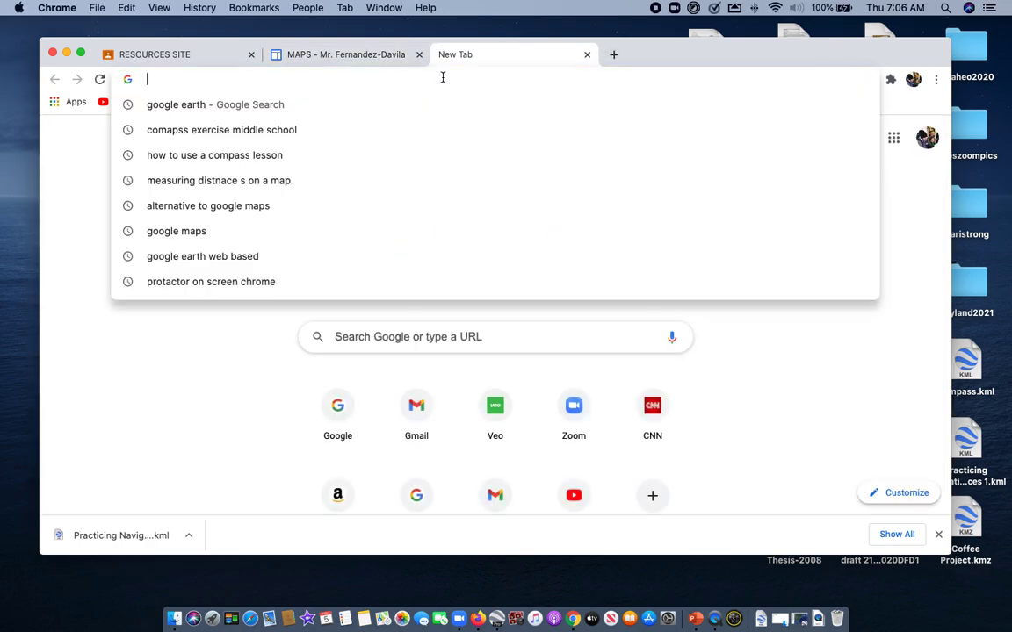
left_click(392, 335)
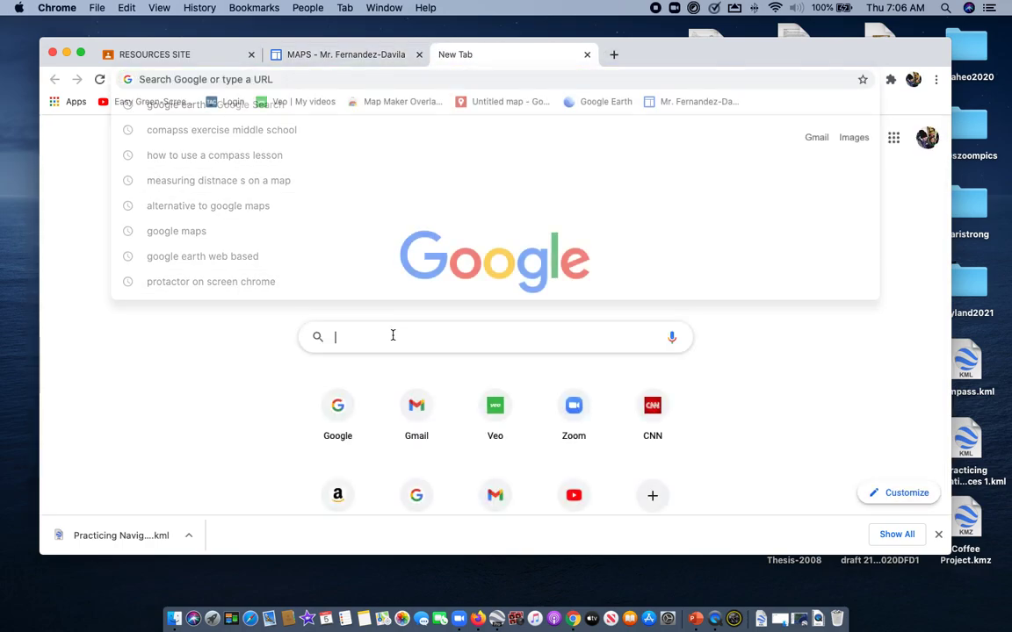
left_click(894, 137)
scroll(808, 288, "down", 6)
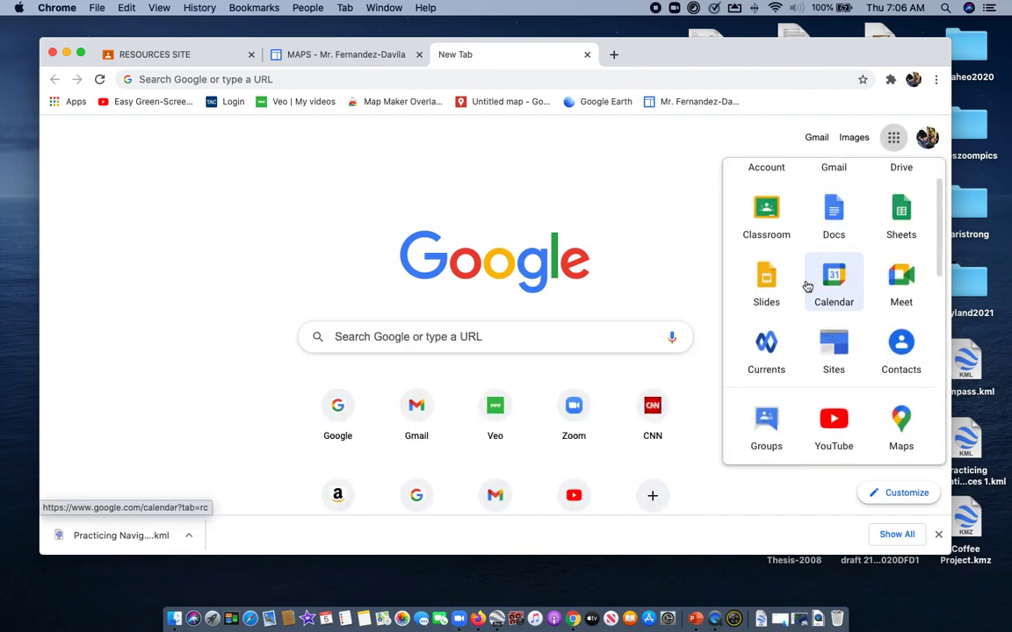
scroll(807, 287, "down", 2)
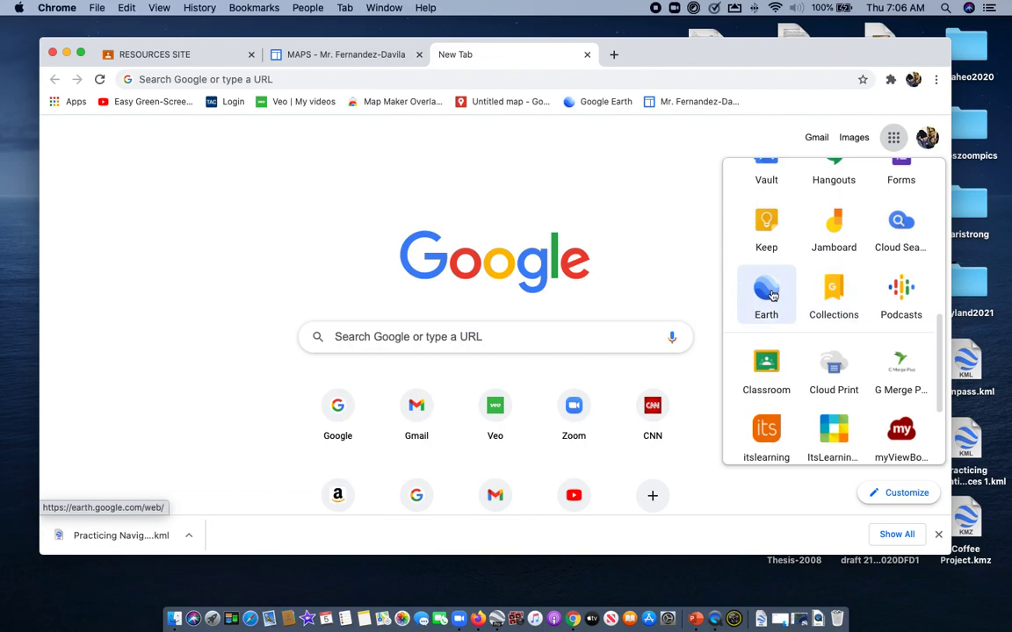
left_click(764, 295)
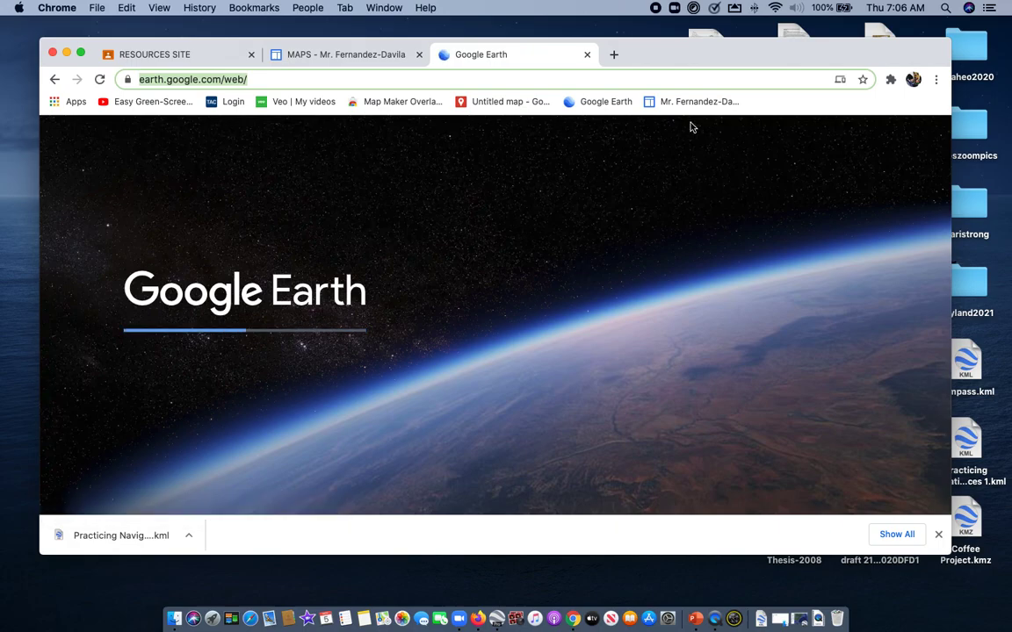
left_click_drag(673, 54, 660, 42)
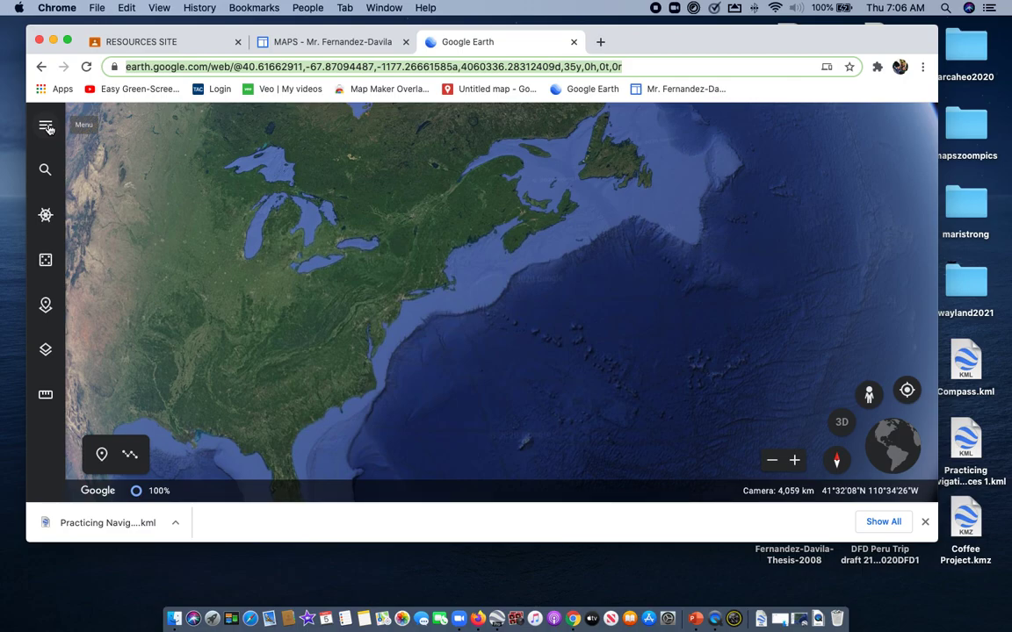
Import "Practicing Navigation with Headings and Distances 1 (2).kml" from the computer's Downloads folder as a Google Earth project
left_click(46, 304)
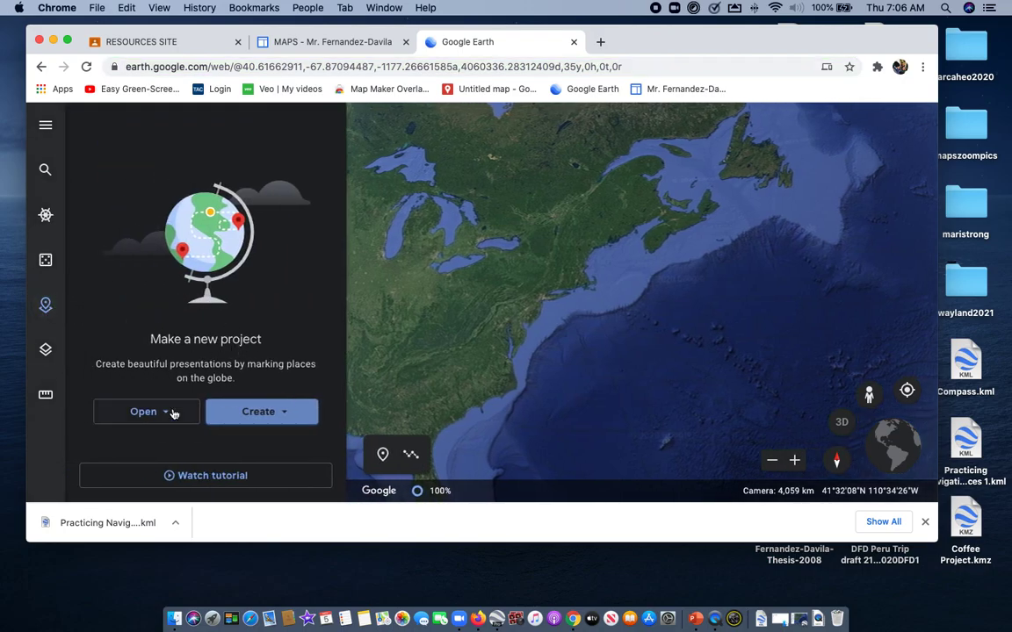
left_click(170, 413)
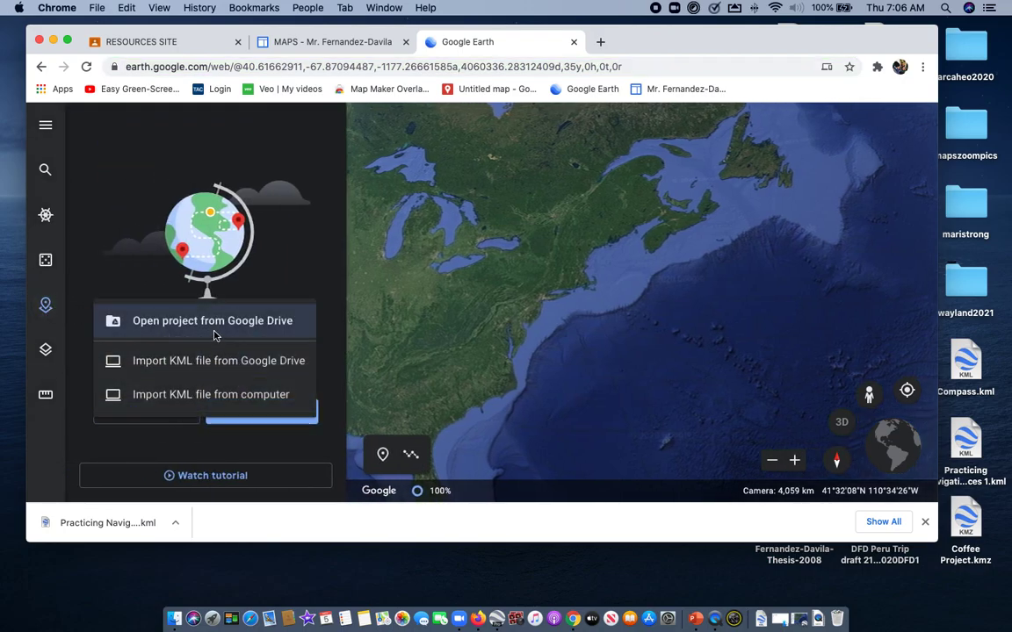
left_click(218, 397)
scroll(551, 278, "down", 3)
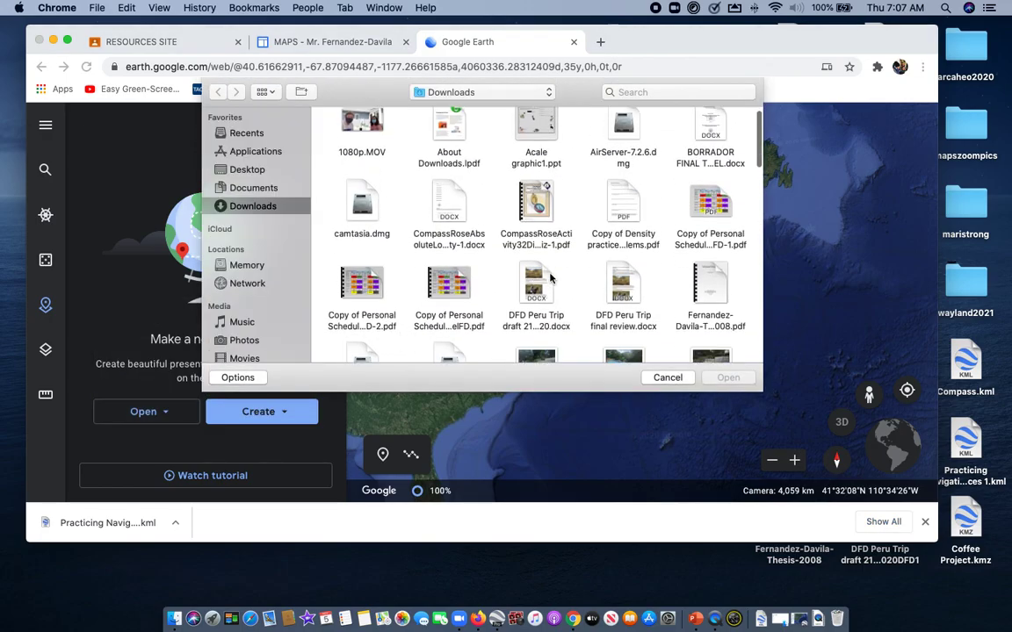
left_click(252, 188)
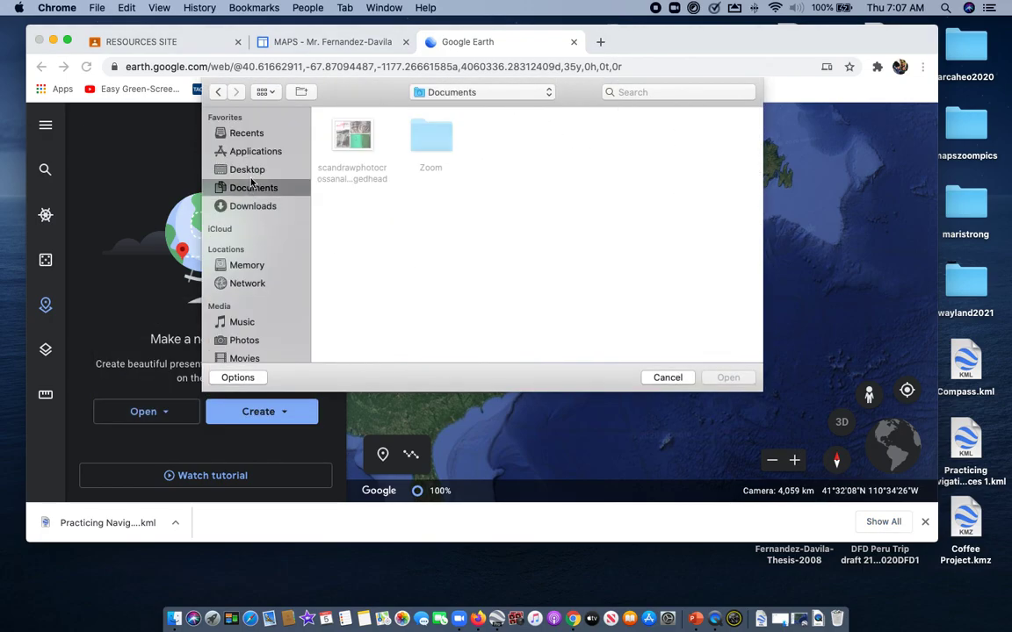
left_click(253, 170)
left_click(261, 207)
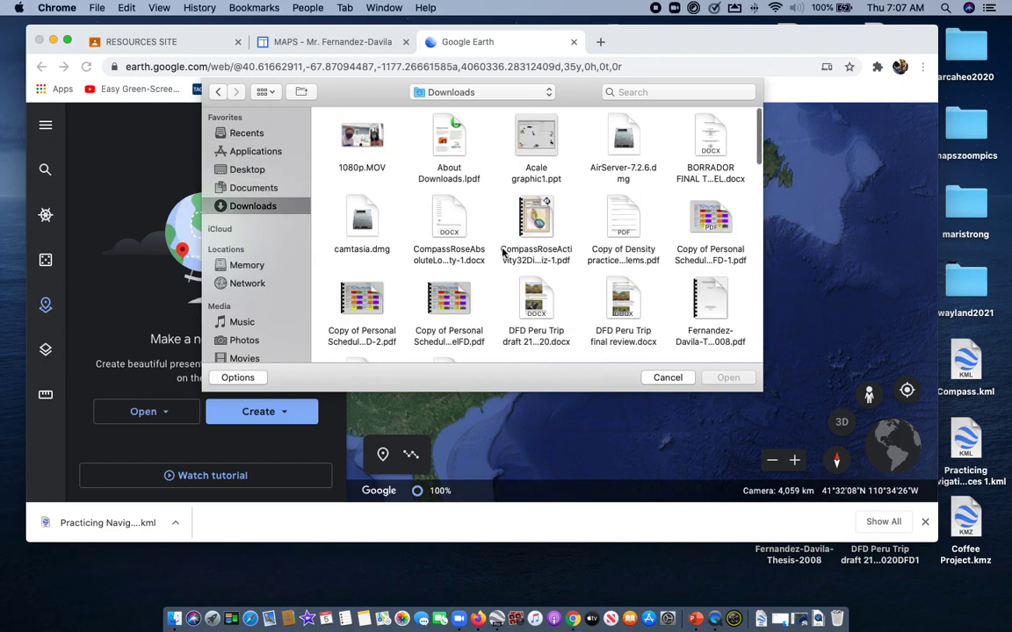
scroll(502, 253, "down", 10)
scroll(504, 253, "down", 10)
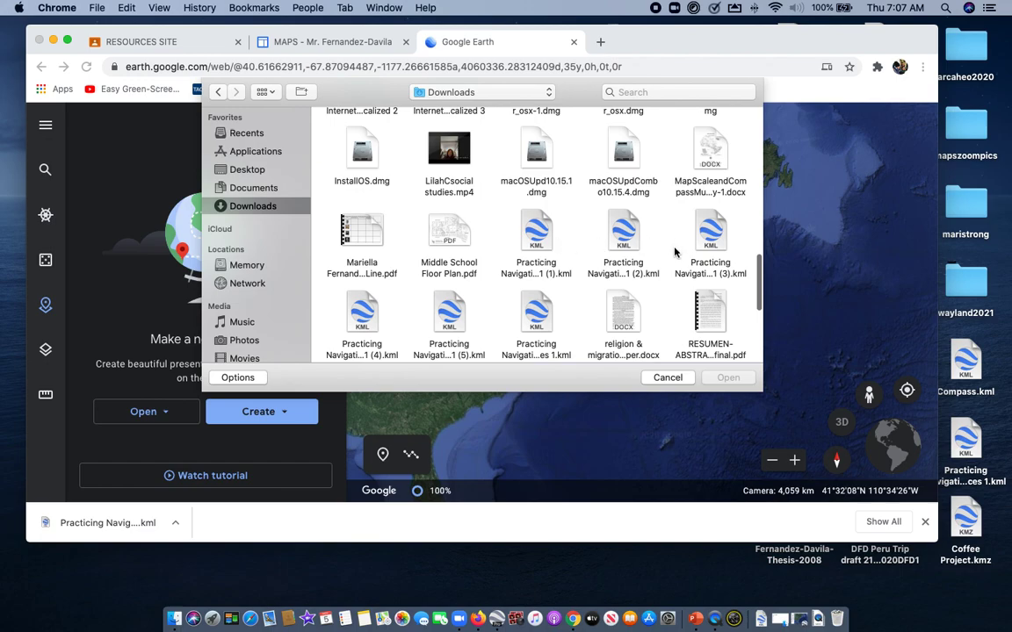
double_click(625, 233)
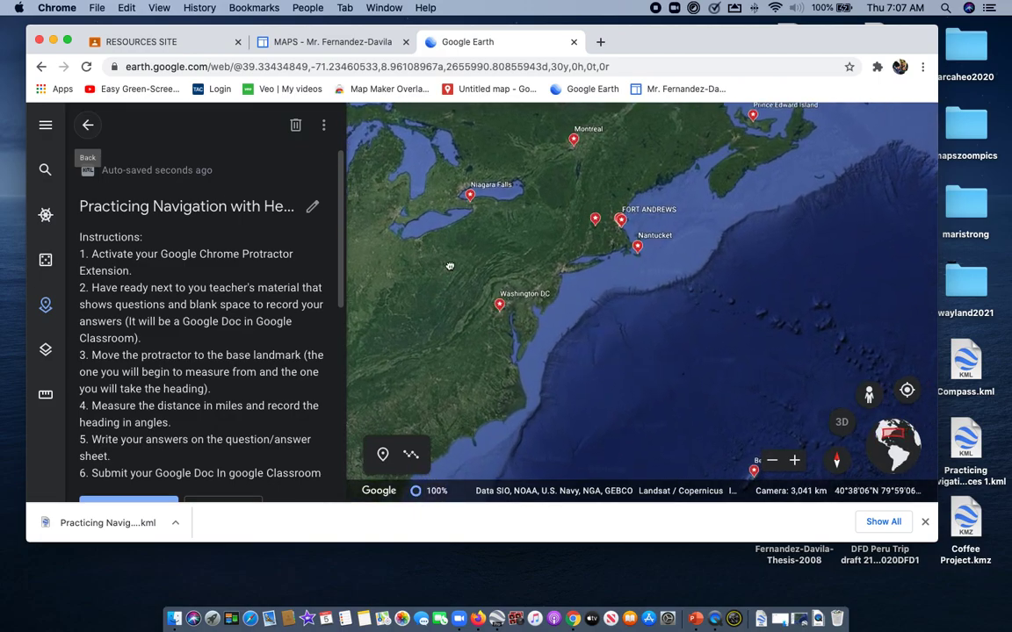
Enlarge the browser window slightly and set the map style to Everything
left_click_drag(456, 304, 487, 317)
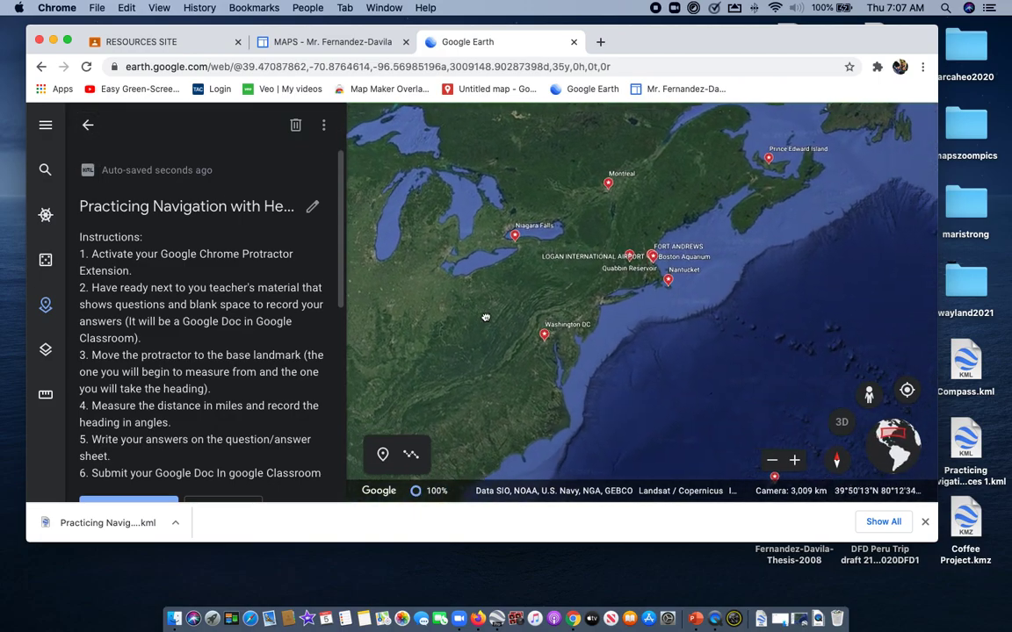
left_click_drag(930, 539, 943, 564)
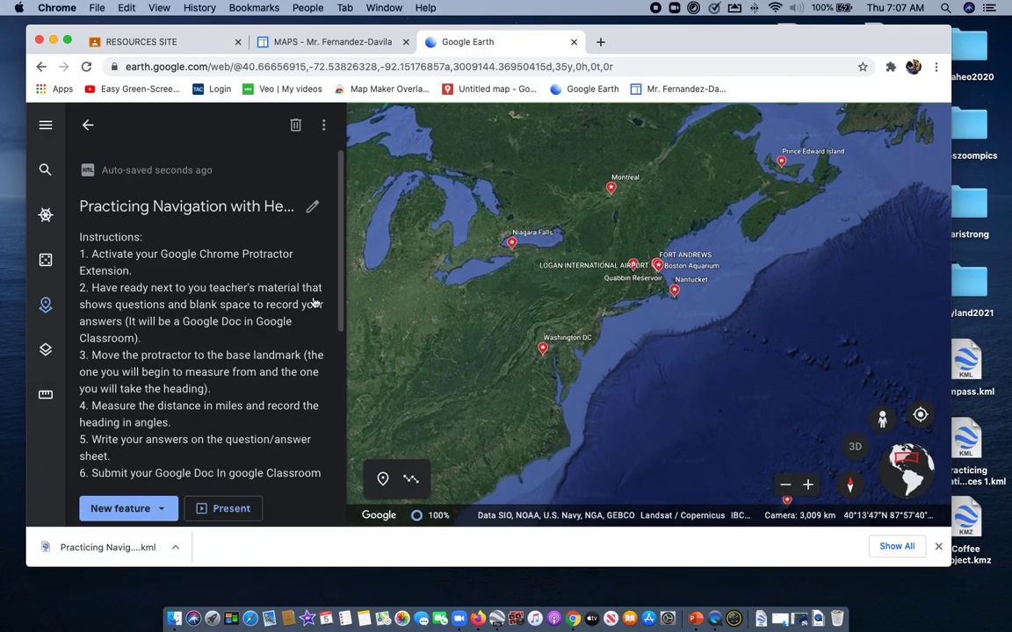
left_click(45, 351)
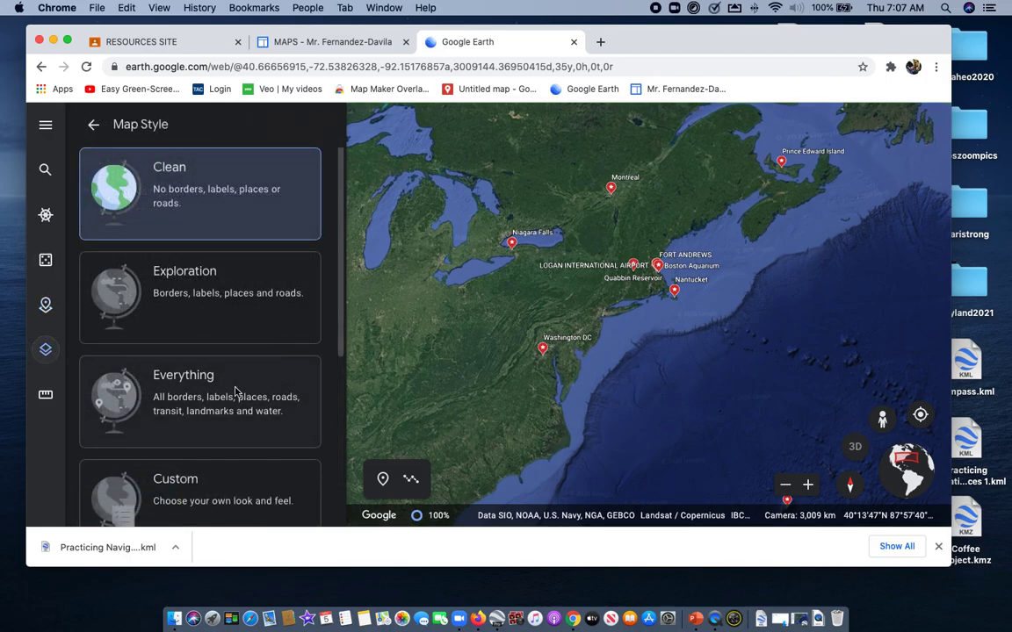
left_click(226, 391)
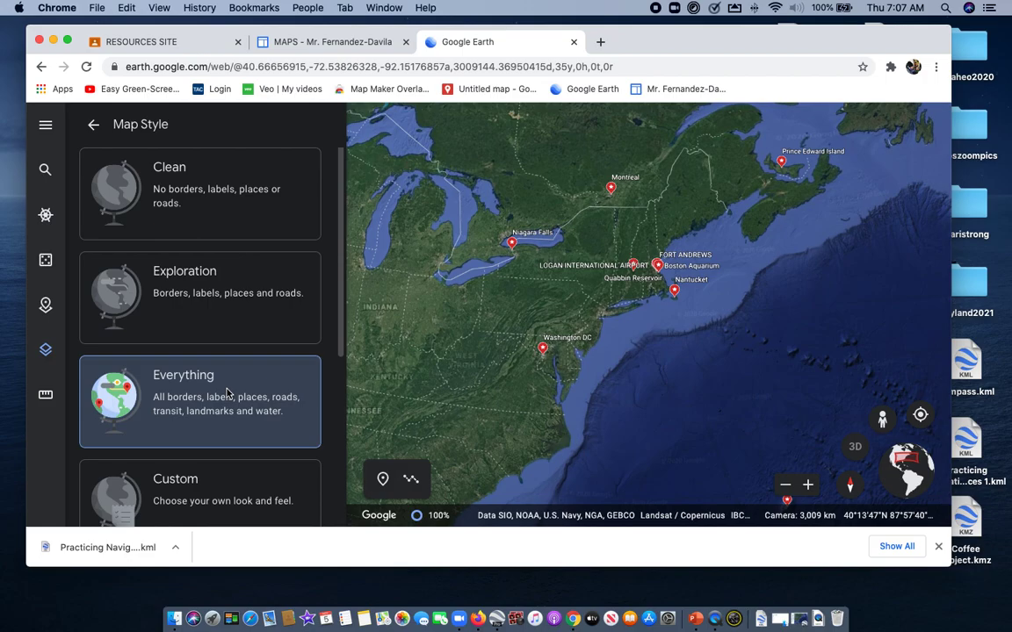
scroll(532, 326, "up", 3)
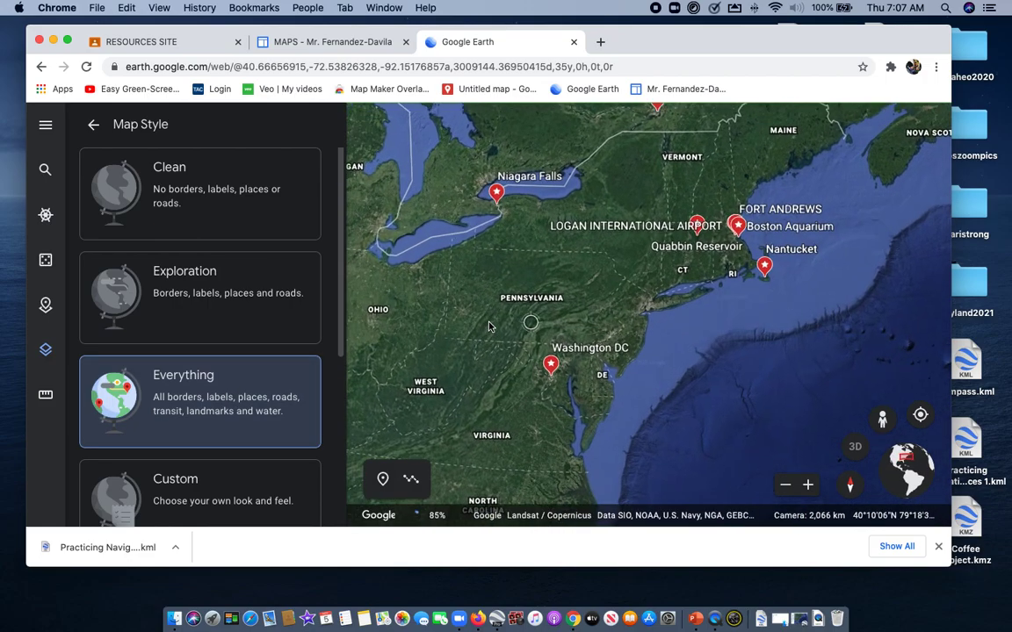
Set the map style to Clean and leave the map style settings
left_click(172, 200)
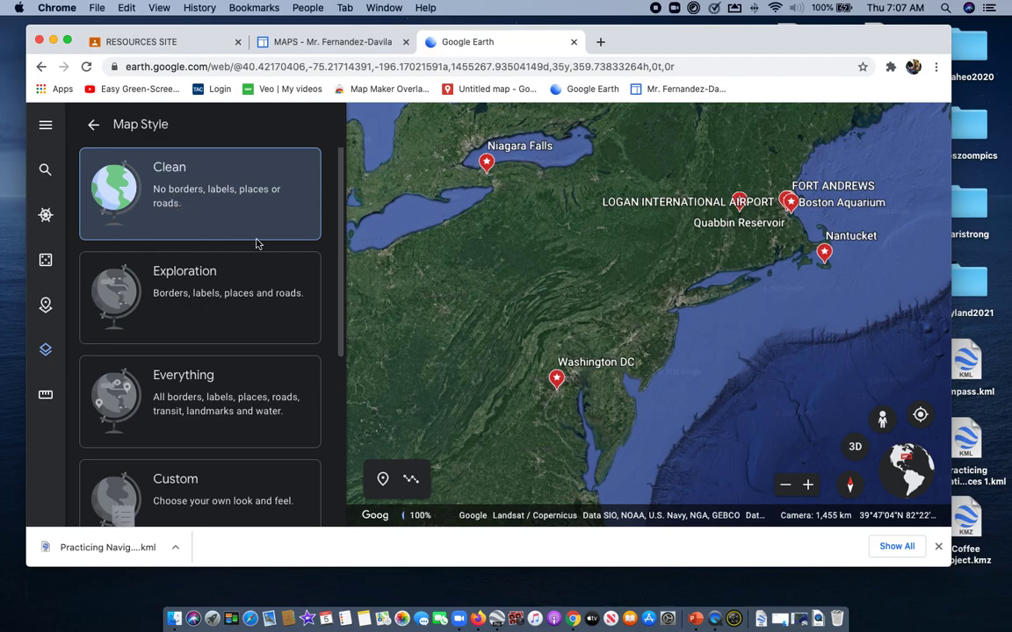
left_click(91, 124)
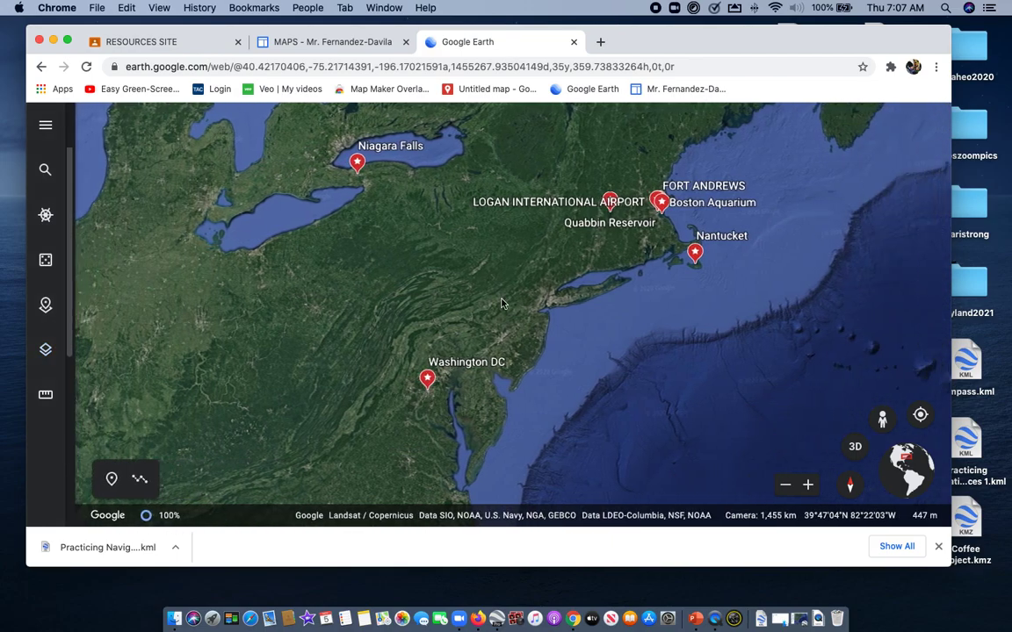
left_click_drag(547, 290, 396, 267)
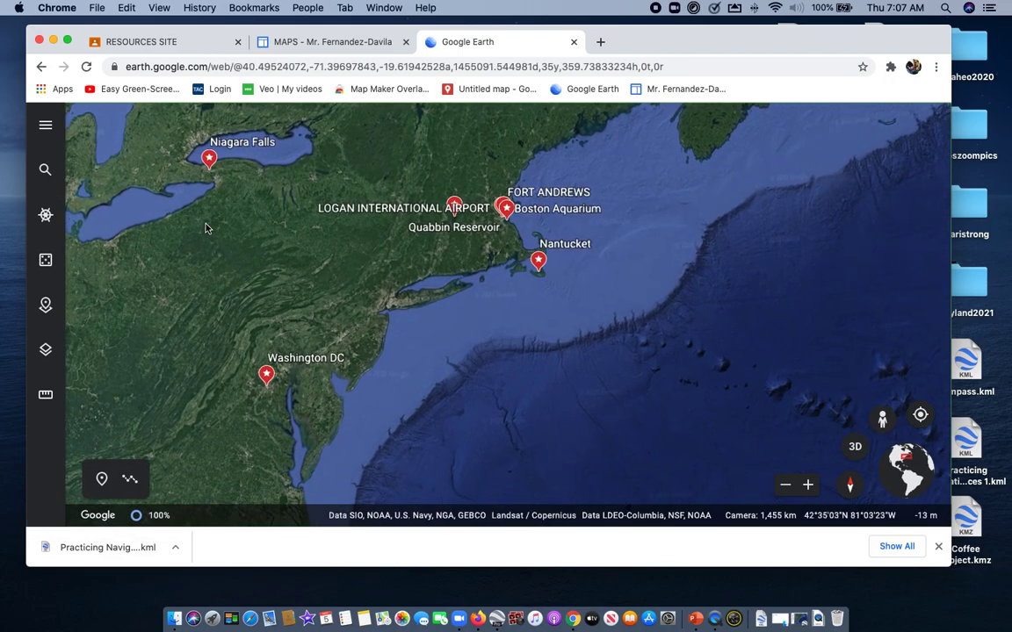
left_click_drag(309, 277, 379, 292)
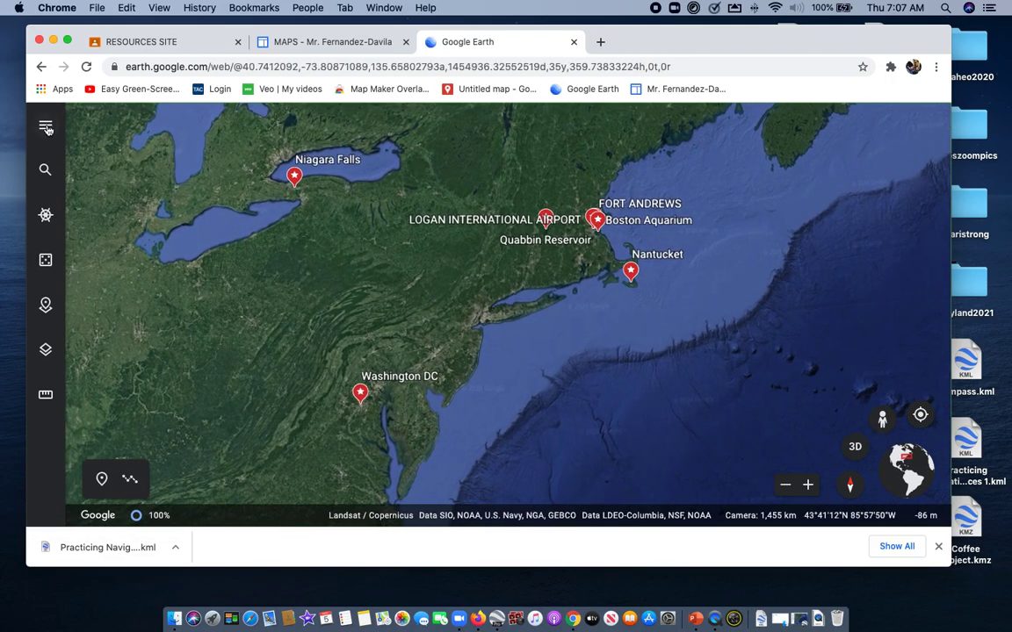
Open the navigation practice project, view its Nantucket placemark, close the placemark's info card and return to the project instructions
left_click(45, 128)
left_click(98, 332)
left_click_drag(338, 255, 328, 446)
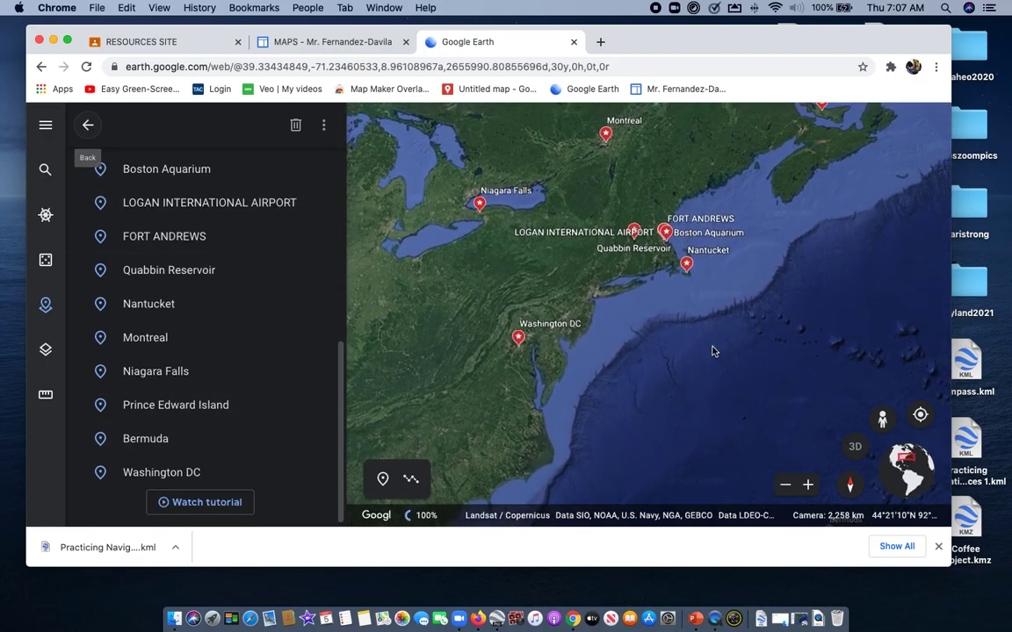
left_click(169, 304)
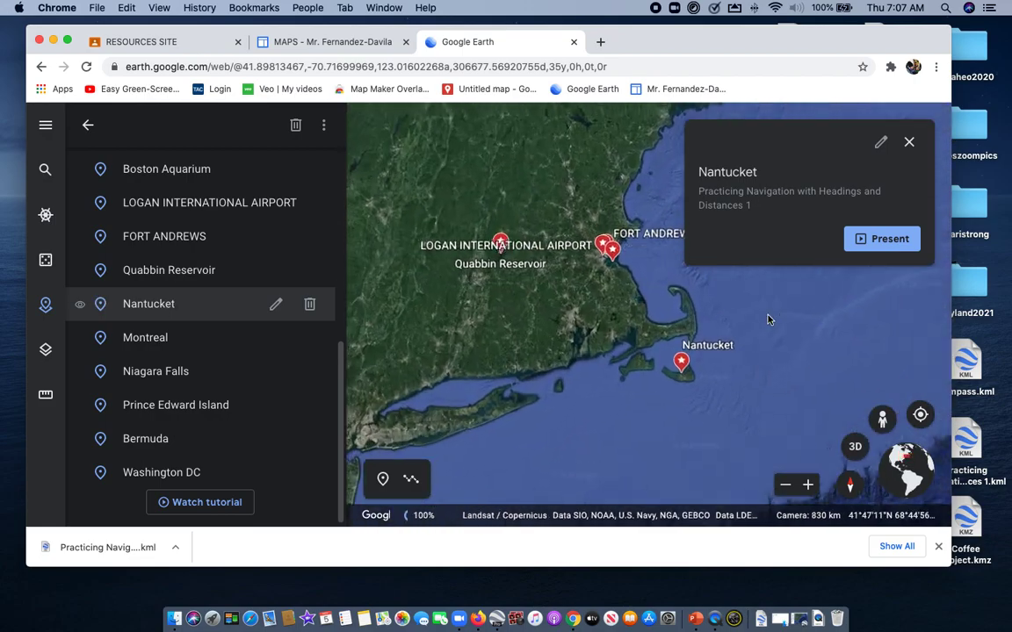
left_click(909, 143)
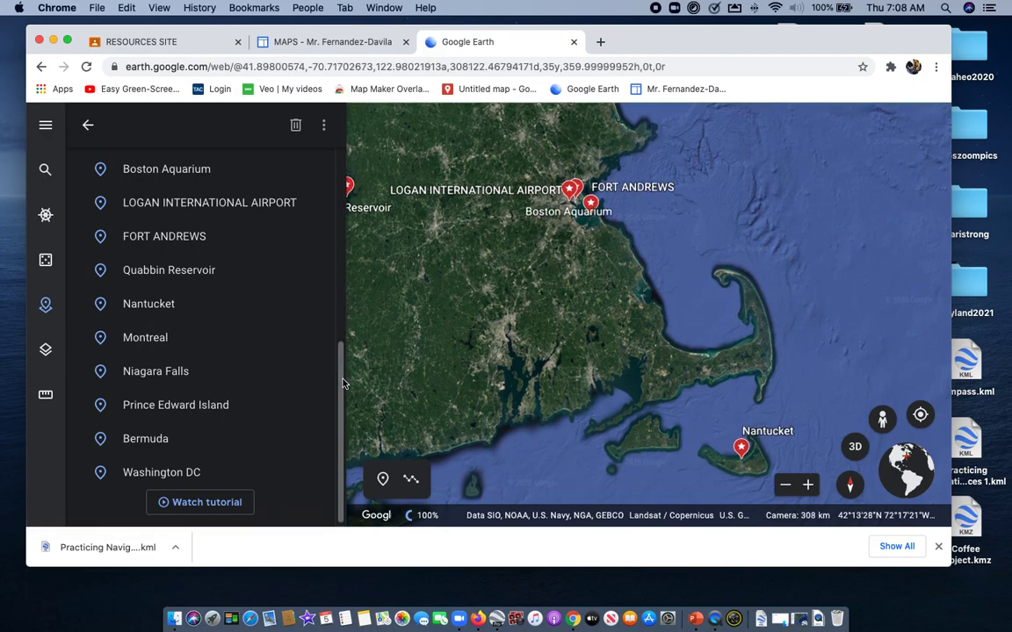
scroll(309, 341, "up", 5)
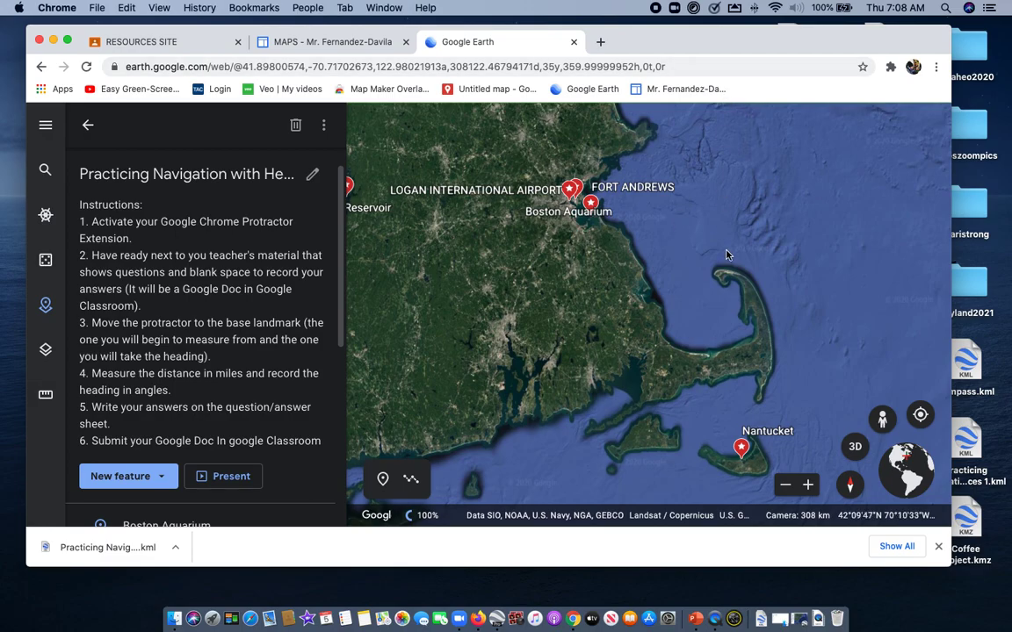
Pin the Protractor extension to the browser toolbar and close the extensions list
left_click(890, 68)
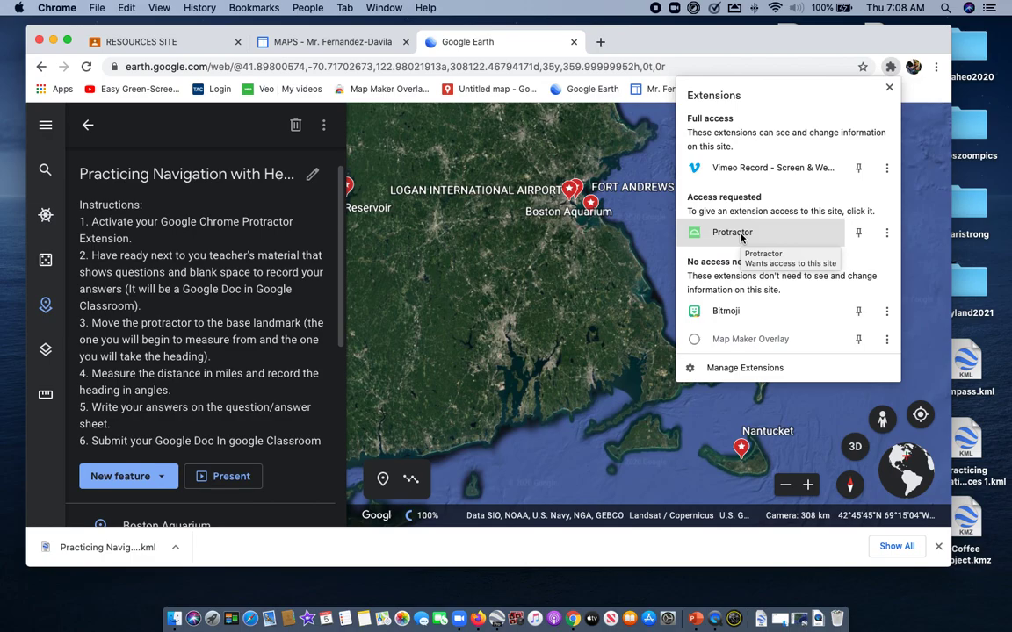
left_click(860, 234)
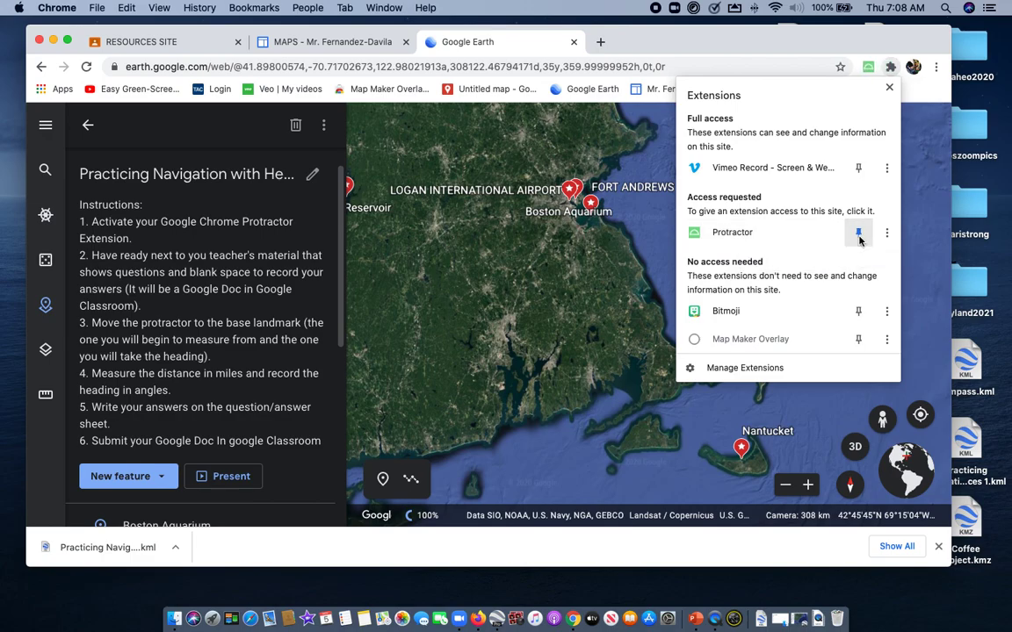
left_click(889, 90)
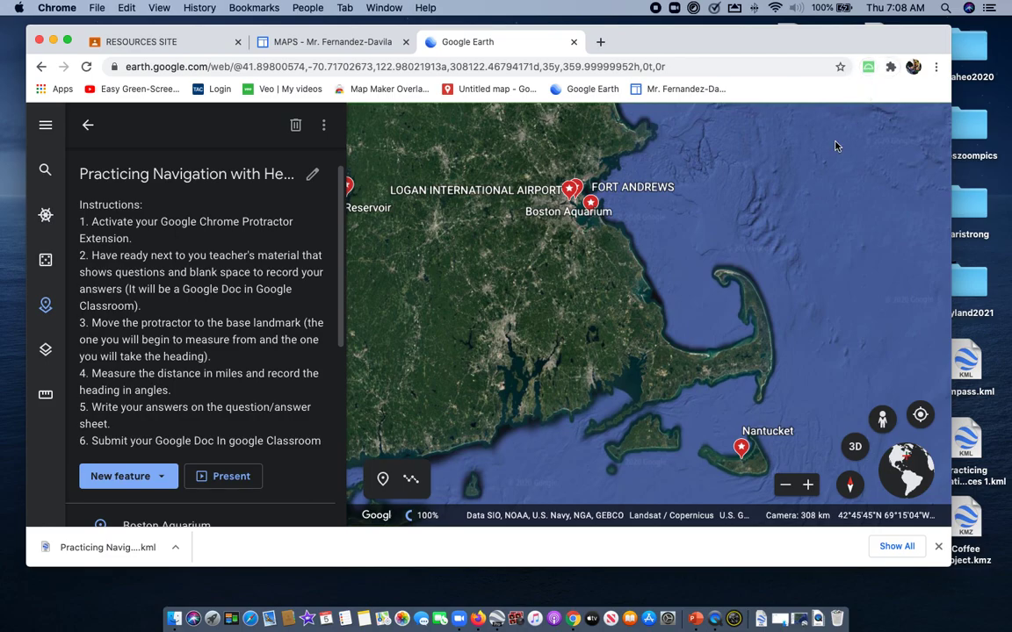
Activate the Protractor extension on the Google Earth map and place the protractor over the sea east of Boston
left_click_drag(715, 263, 644, 371)
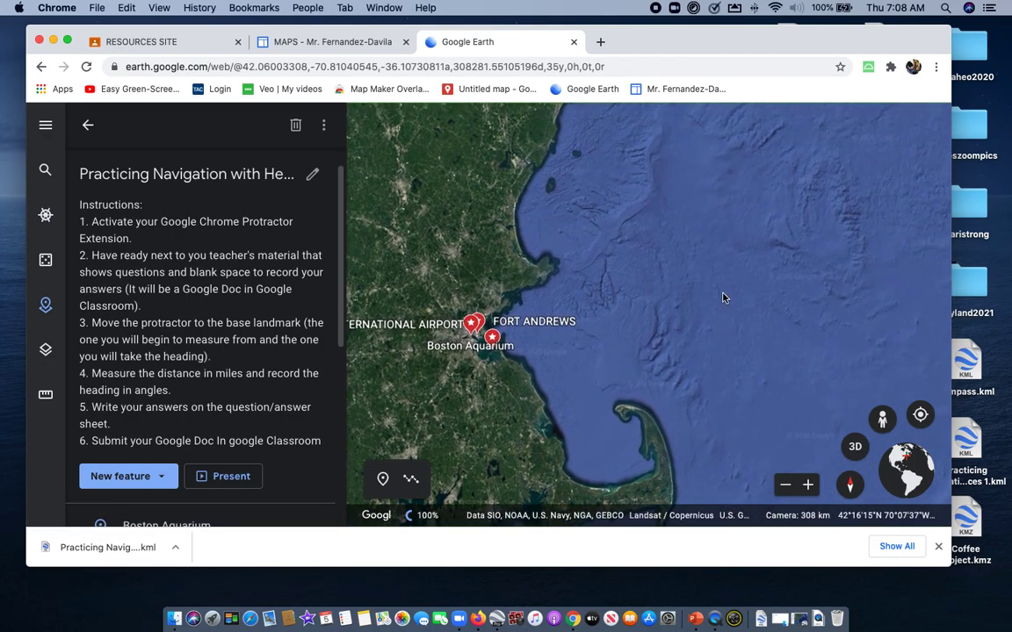
left_click(870, 70)
left_click_drag(591, 285, 722, 249)
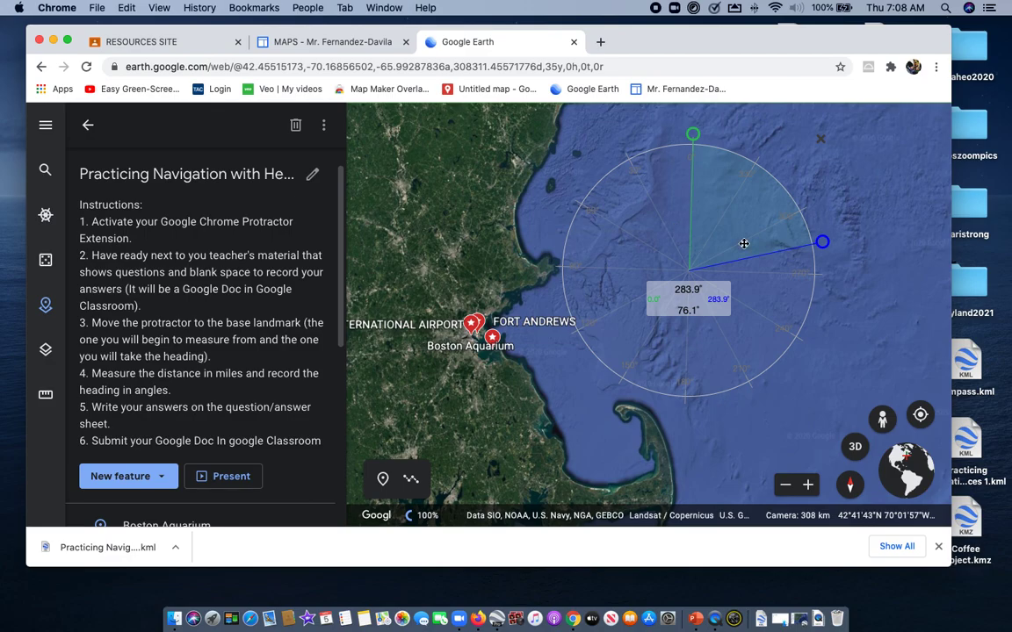
left_click_drag(734, 224, 610, 231)
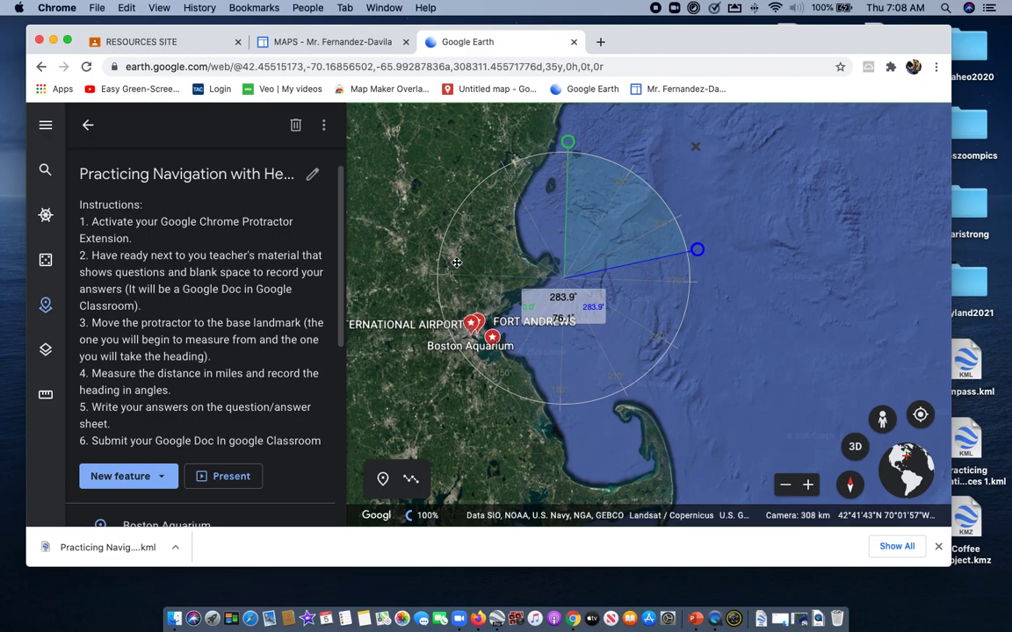
left_click_drag(580, 219, 746, 213)
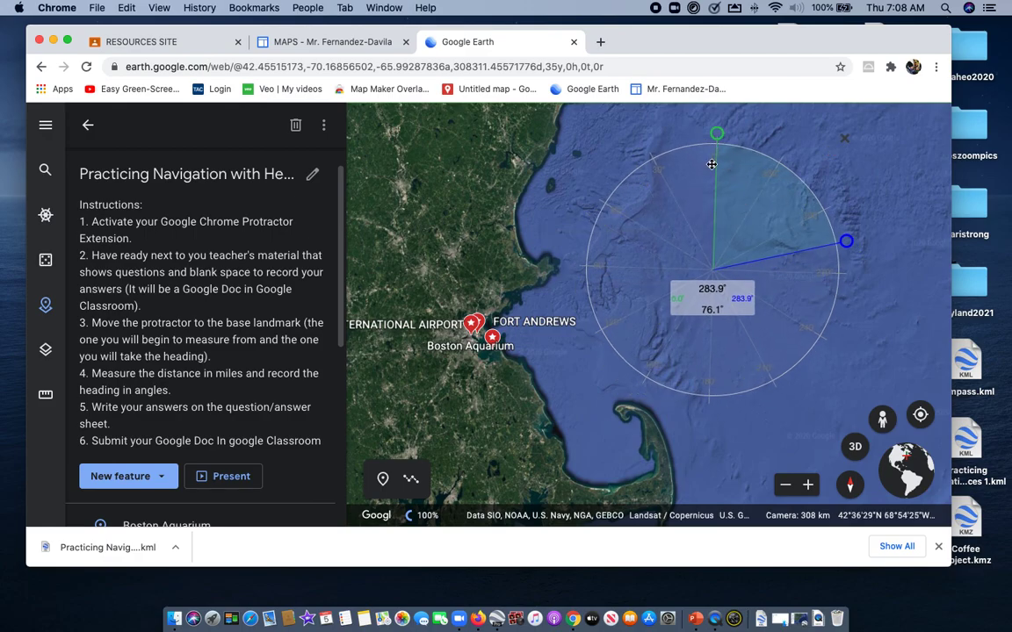
mouse_move(761, 231)
left_mouse_down()
mouse_move(689, 229)
mouse_move(757, 231)
left_mouse_up()
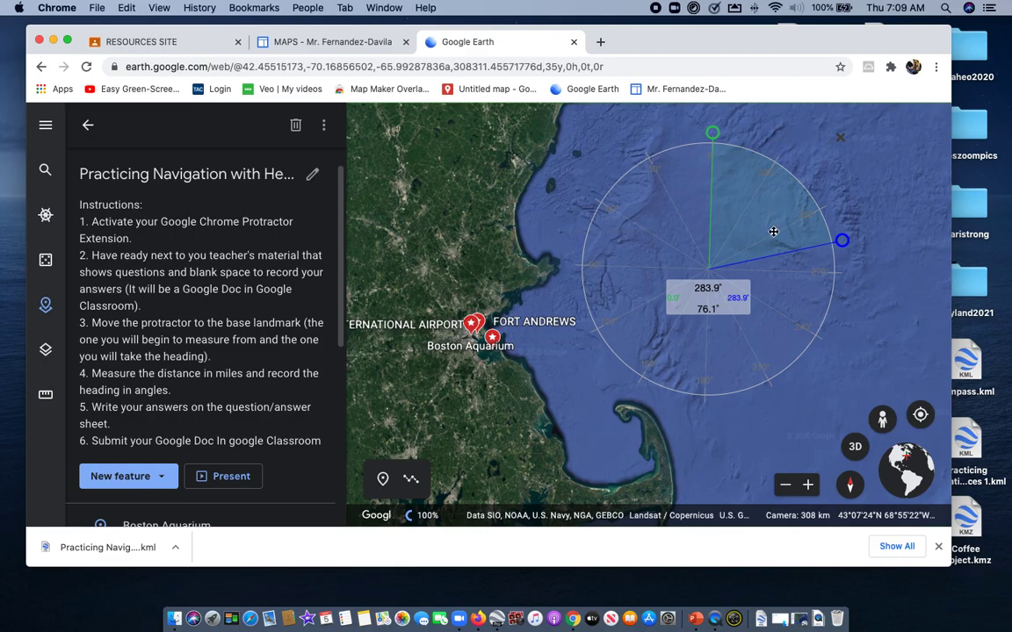
mouse_move(742, 217)
left_mouse_down()
mouse_move(689, 241)
mouse_move(734, 230)
left_mouse_up()
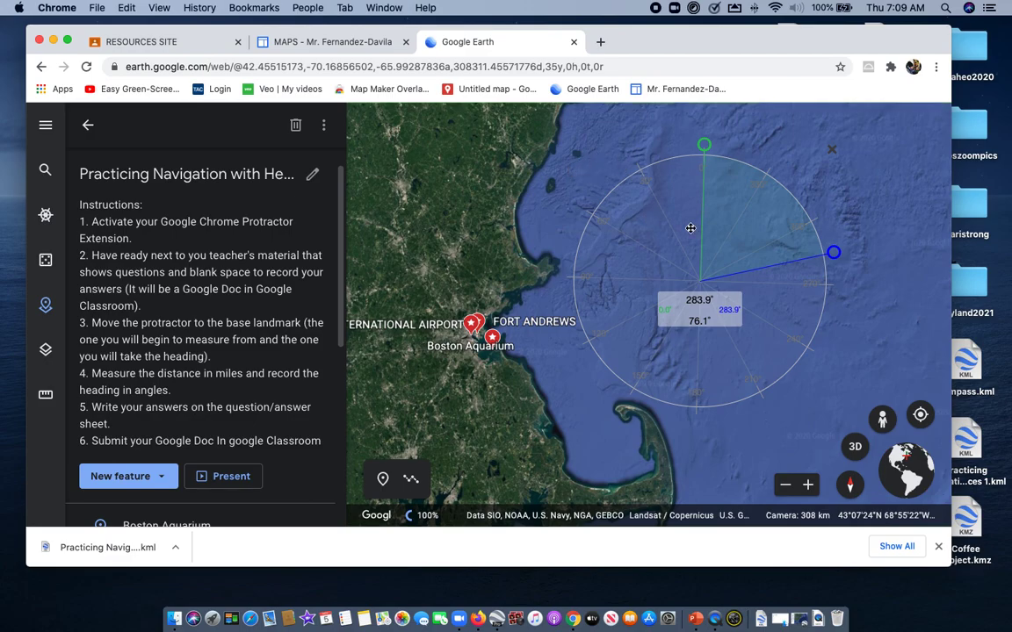
left_click_drag(490, 196, 437, 205)
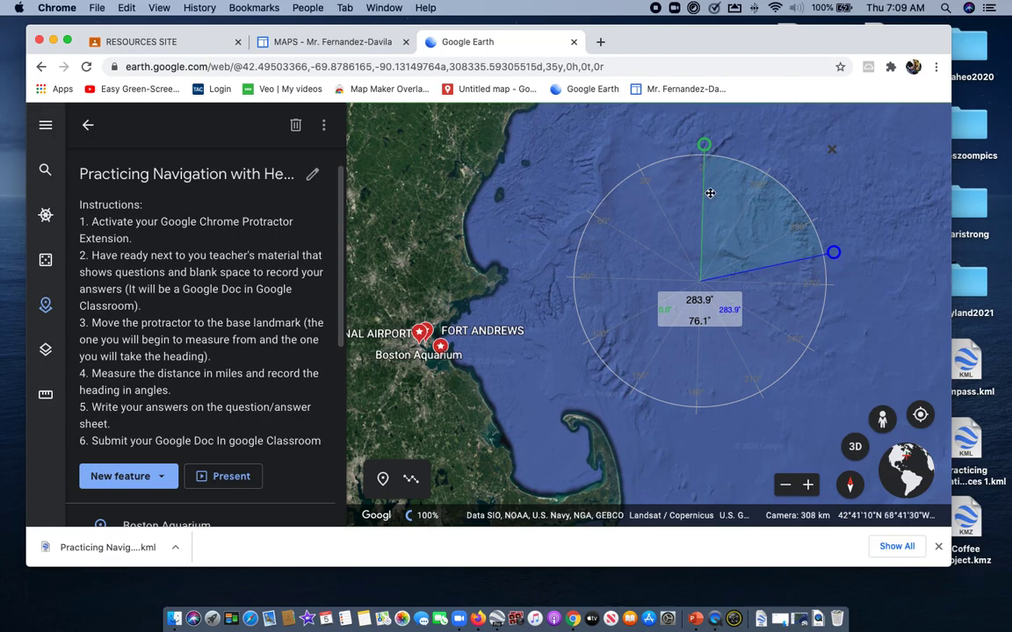
Swing the protractor's blue arm to 302.2° and back to 286.4°
mouse_move(706, 150)
left_mouse_down()
mouse_move(739, 163)
mouse_move(790, 226)
mouse_move(778, 199)
mouse_move(746, 178)
mouse_move(703, 168)
left_mouse_up()
left_click_drag(834, 255, 815, 214)
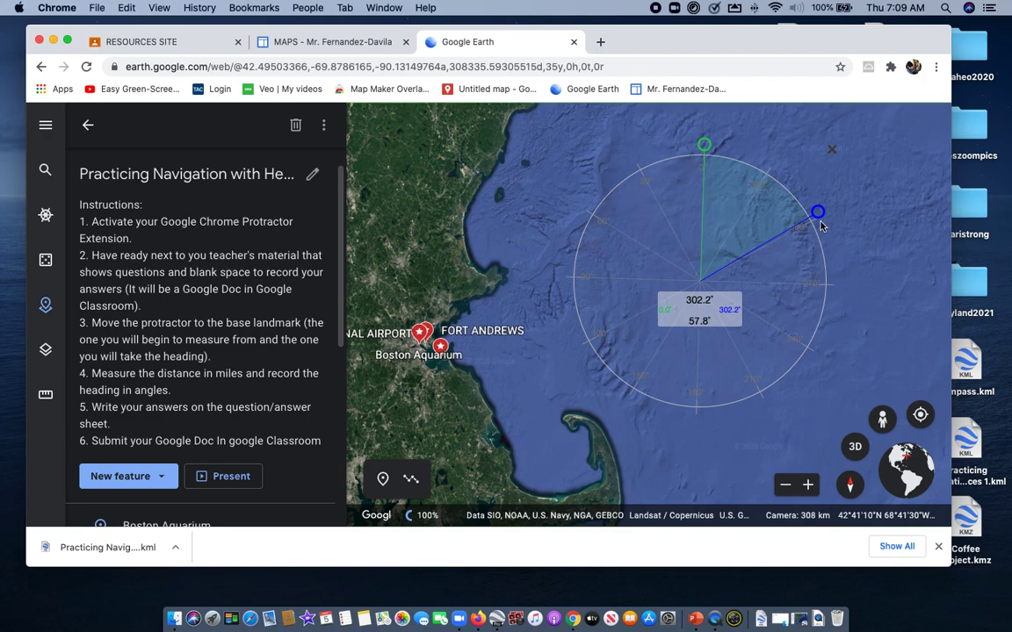
left_click_drag(819, 212, 831, 247)
Rotate the whole protractor counterclockwise, turn it back until the green 0° arm points straight north, and end the rotation
mouse_move(832, 151)
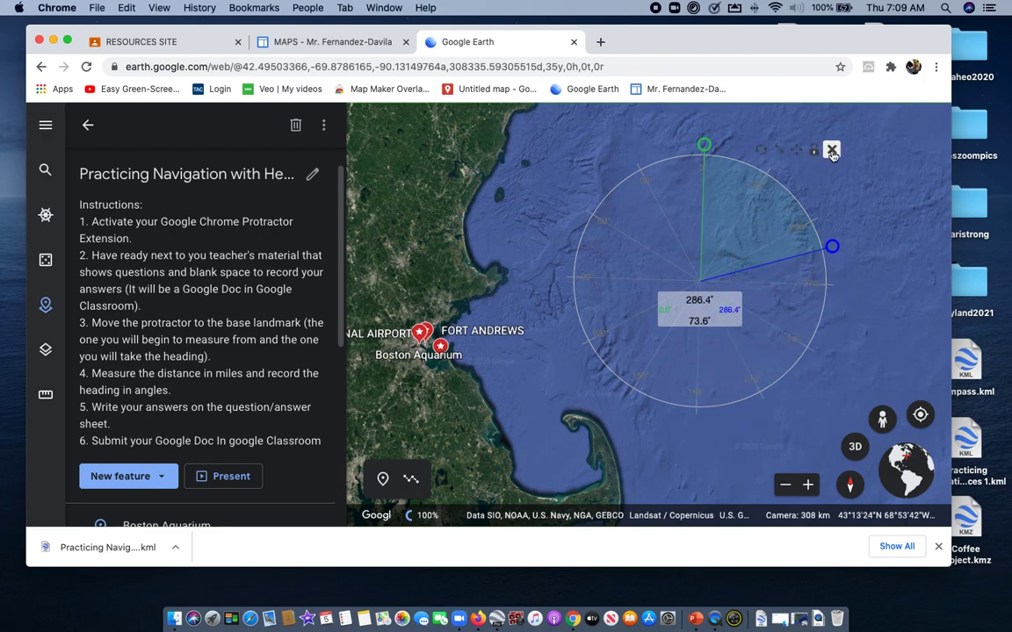
left_click(761, 152)
left_click_drag(702, 154, 570, 230)
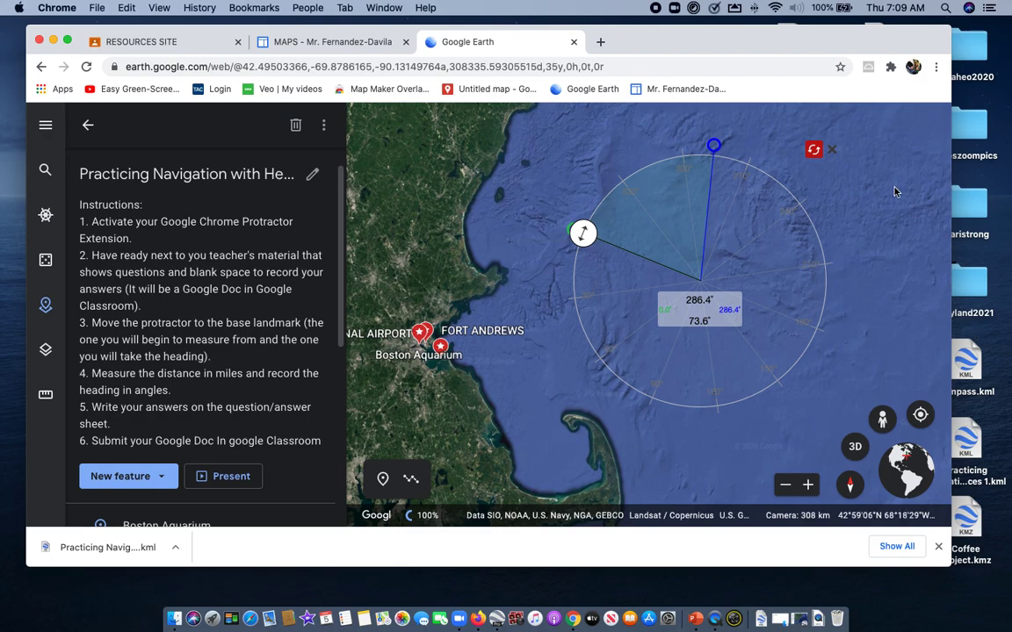
mouse_move(815, 151)
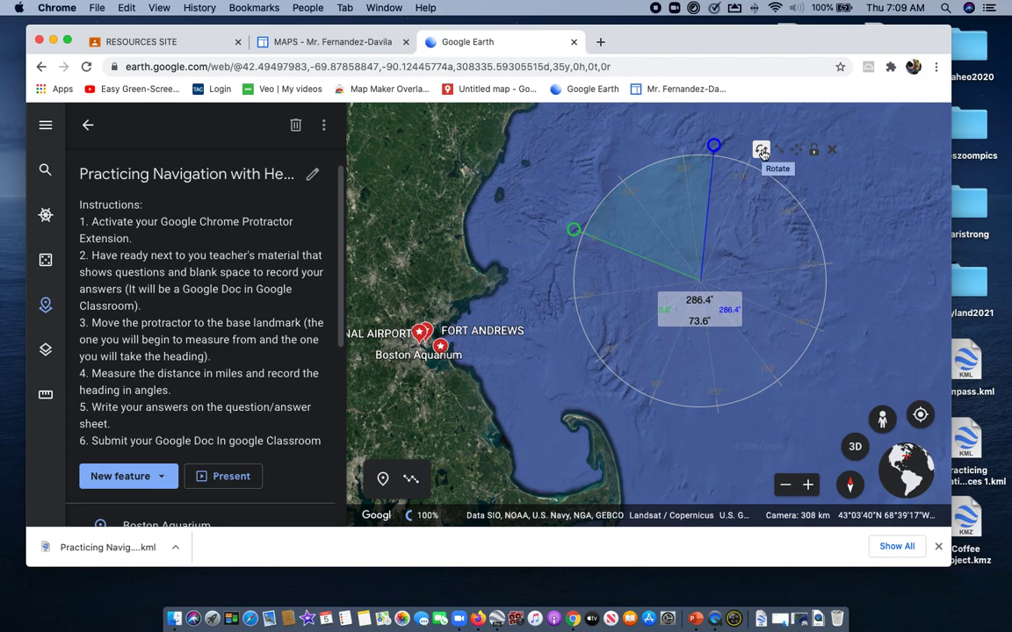
left_click(761, 151)
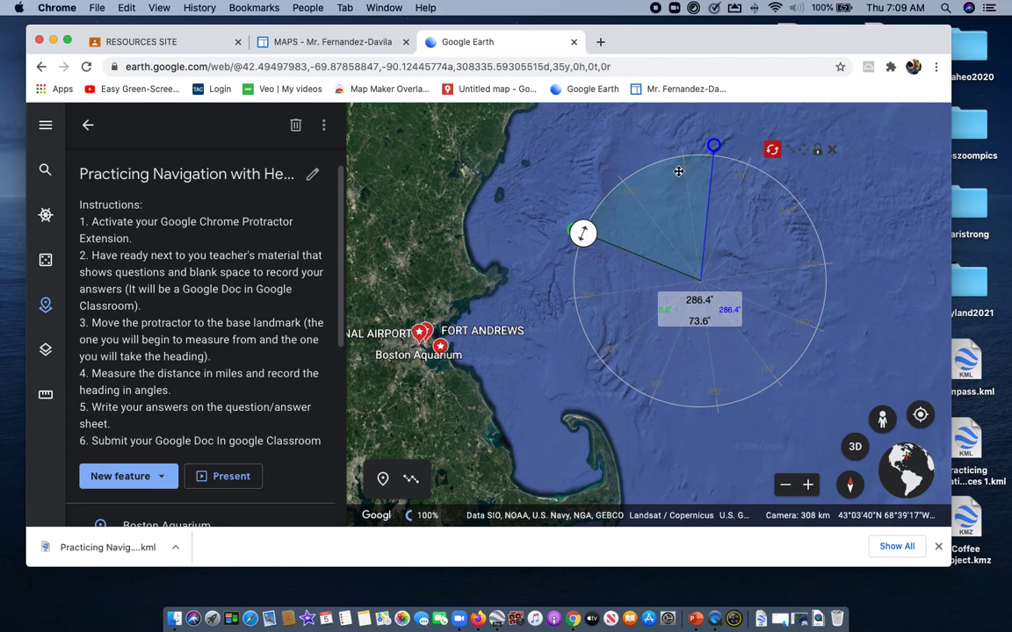
left_click_drag(581, 239, 701, 174)
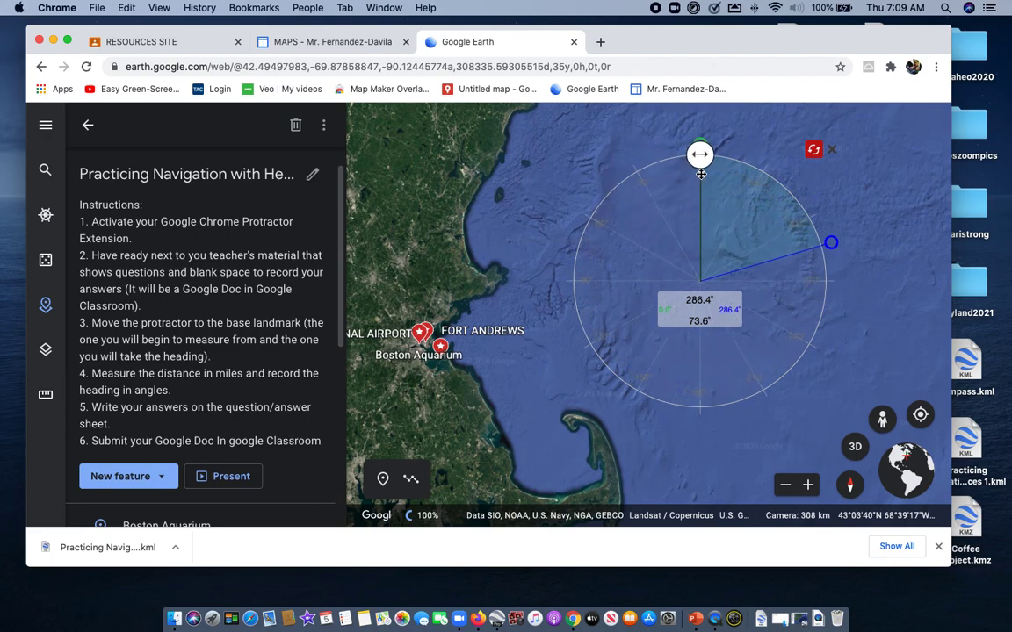
left_click(814, 150)
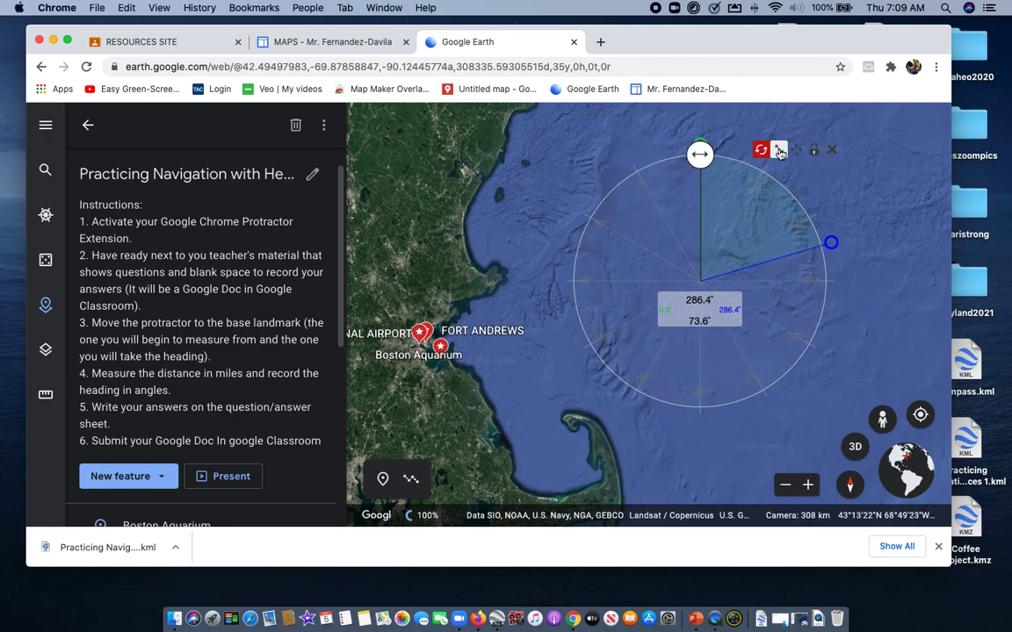
Shift the protractor slightly north off the Massachusetts coast and set its blue arm to 290.3°
left_click_drag(487, 267, 739, 249)
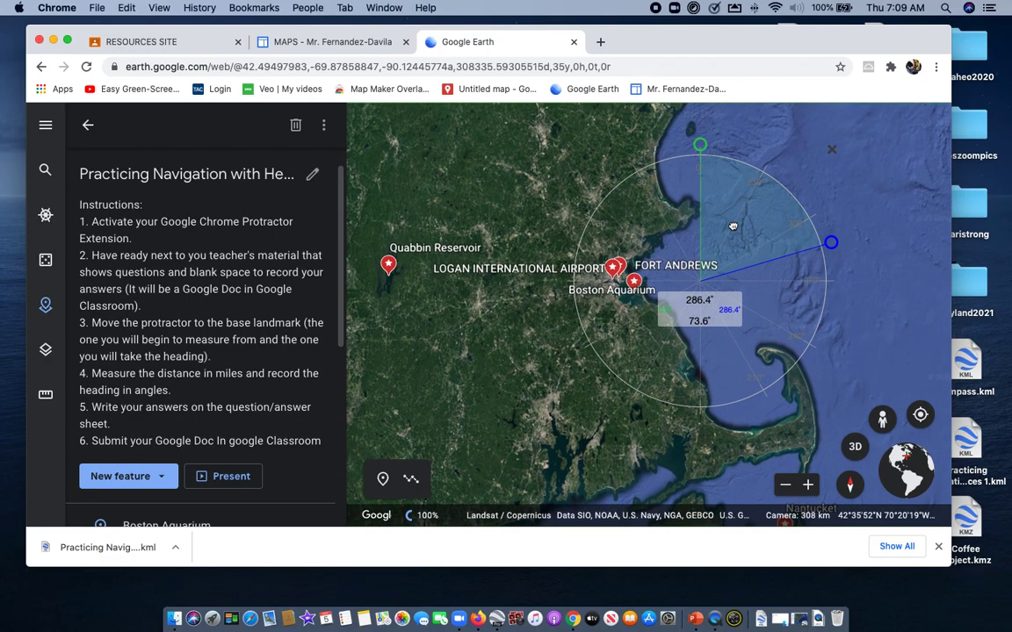
left_click_drag(840, 199, 759, 205)
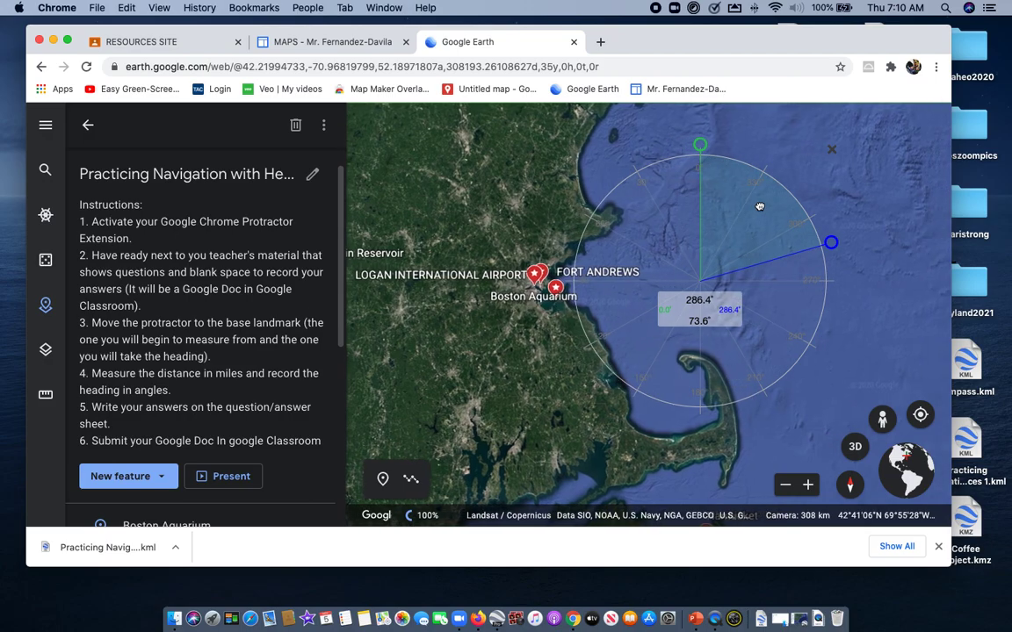
left_click_drag(769, 295, 723, 239)
mouse_move(699, 126)
left_mouse_down()
mouse_move(771, 154)
mouse_move(711, 129)
mouse_move(699, 141)
left_mouse_up()
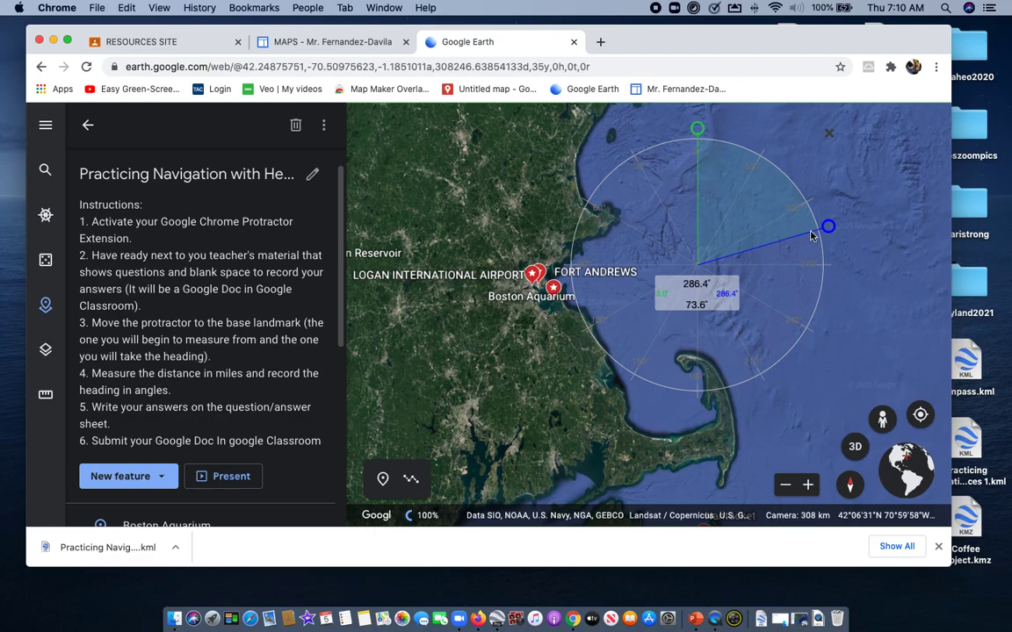
mouse_move(828, 227)
left_mouse_down()
mouse_move(827, 296)
mouse_move(679, 375)
mouse_move(830, 289)
mouse_move(628, 369)
mouse_move(571, 228)
mouse_move(777, 365)
mouse_move(815, 221)
left_mouse_up()
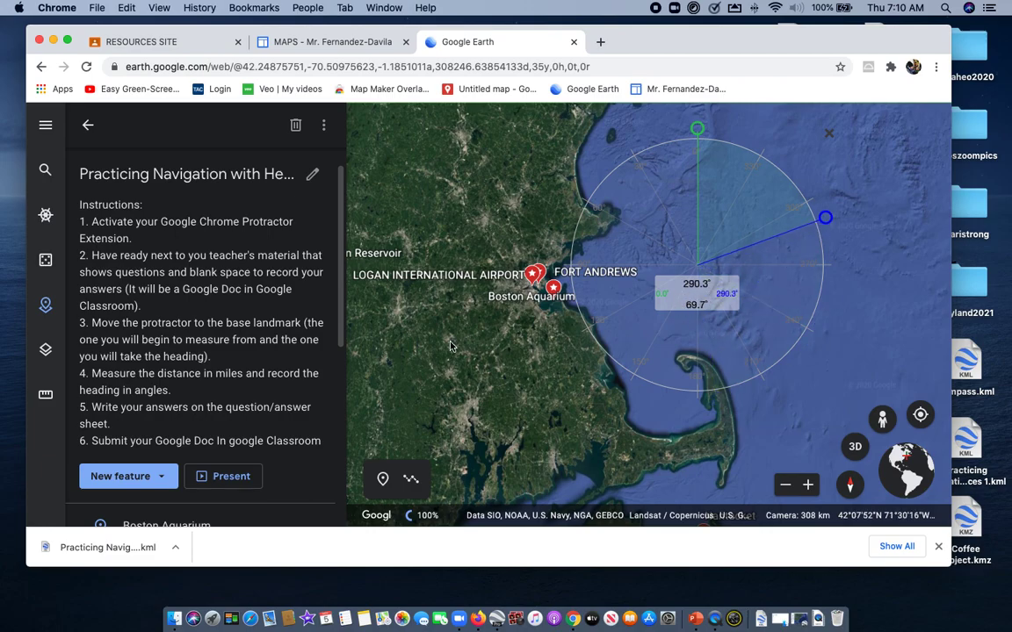
mouse_move(556, 359)
left_mouse_down()
mouse_move(618, 361)
mouse_move(570, 358)
left_mouse_up()
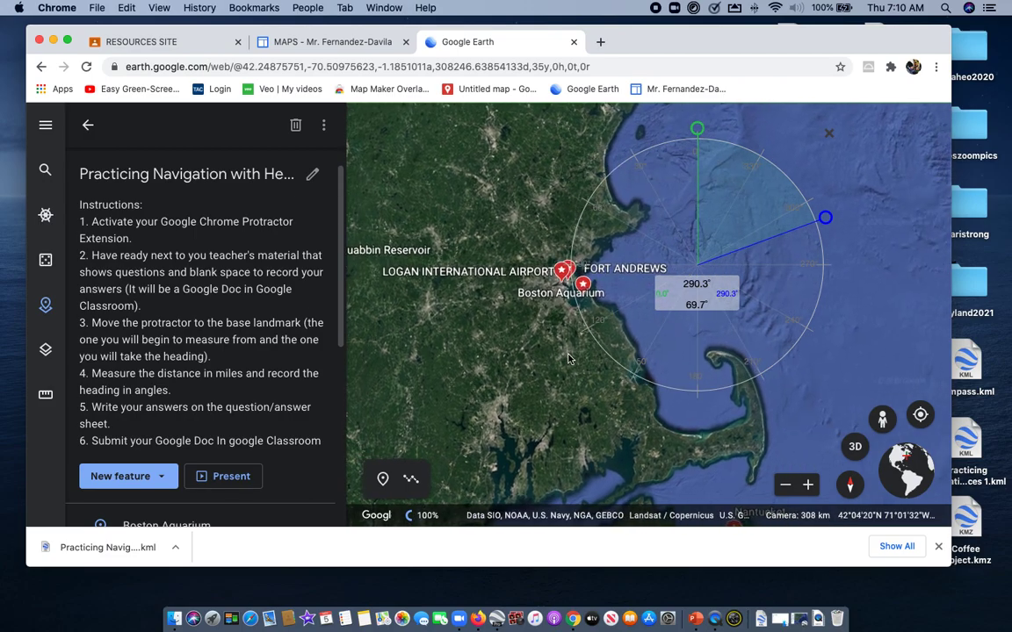
Open the ANSWERS FOR GOOGLE EARTH EXERCISE document from the Classroom MAPS topic and switch back to Google Earth
left_click(195, 46)
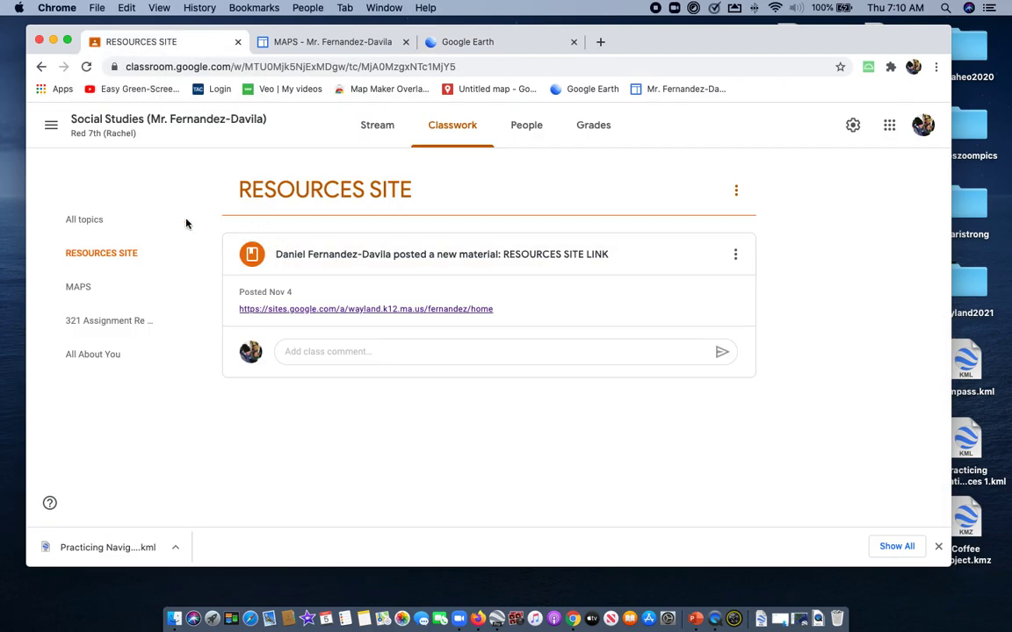
left_click(81, 286)
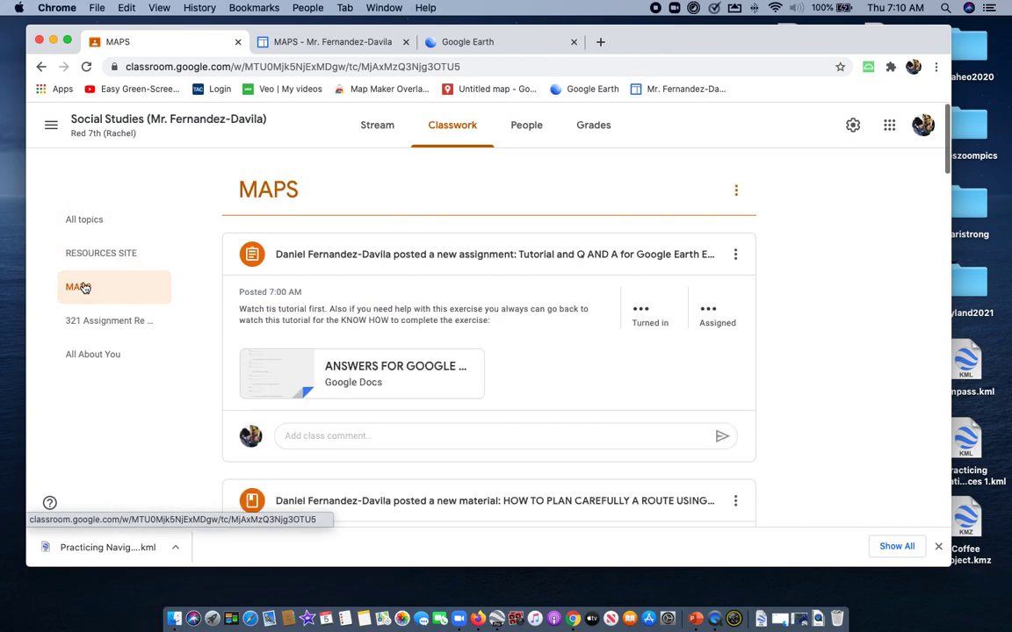
left_click(383, 375)
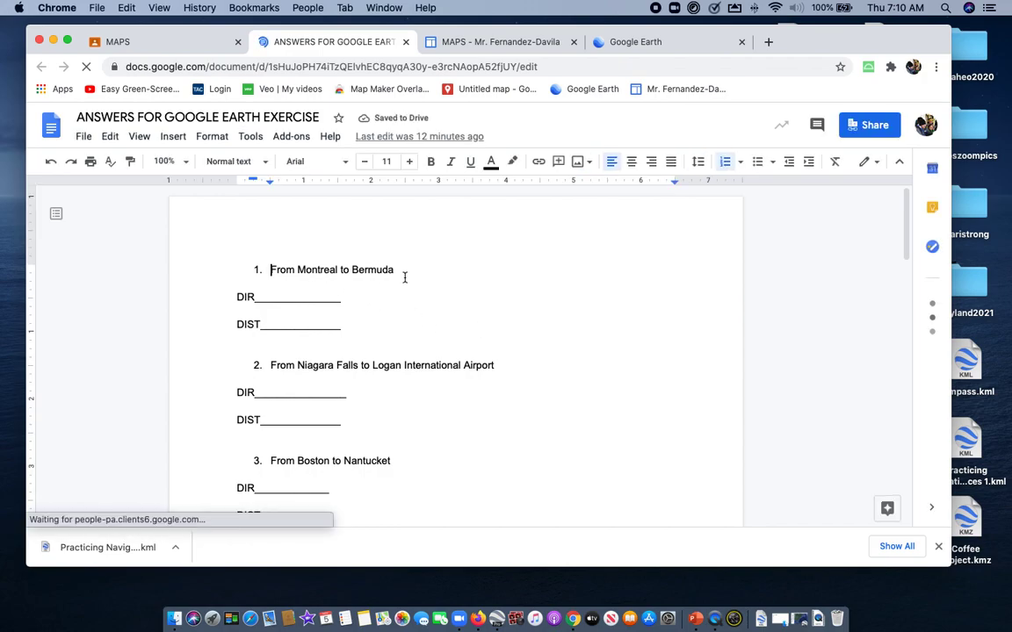
left_click(671, 44)
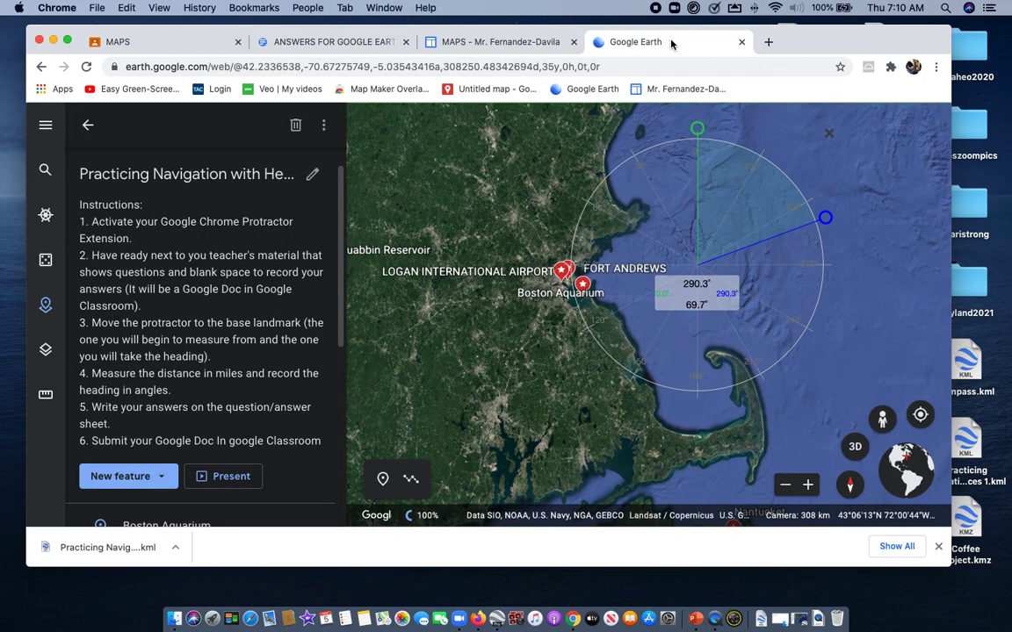
left_click_drag(551, 303, 601, 272)
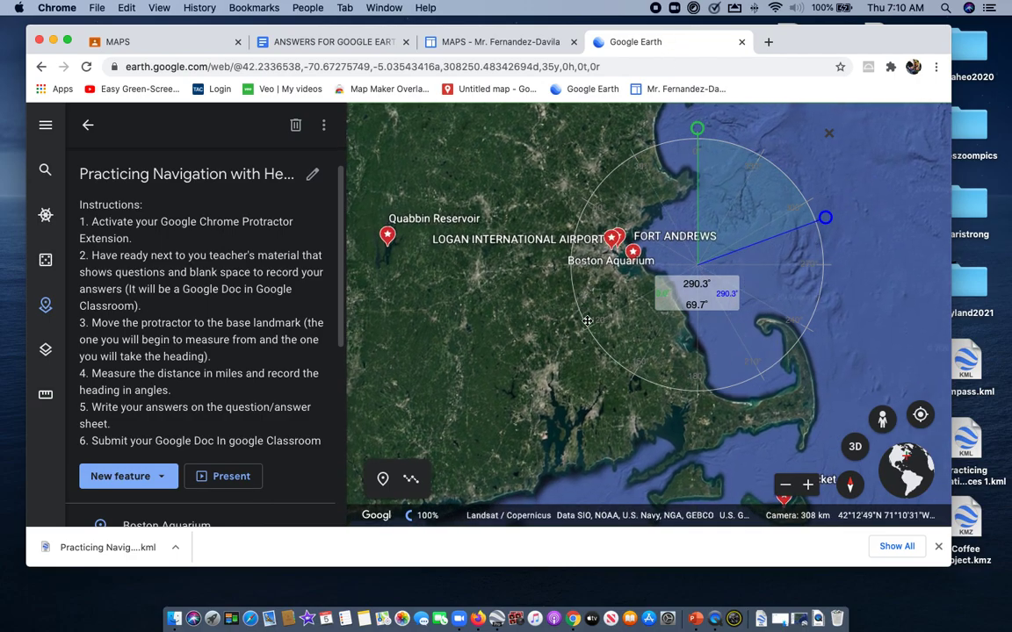
Leave the project details, collapse the side panel and frame eastern North America so every landmark down to Bermuda fits in view
scroll(478, 288, "down", 5)
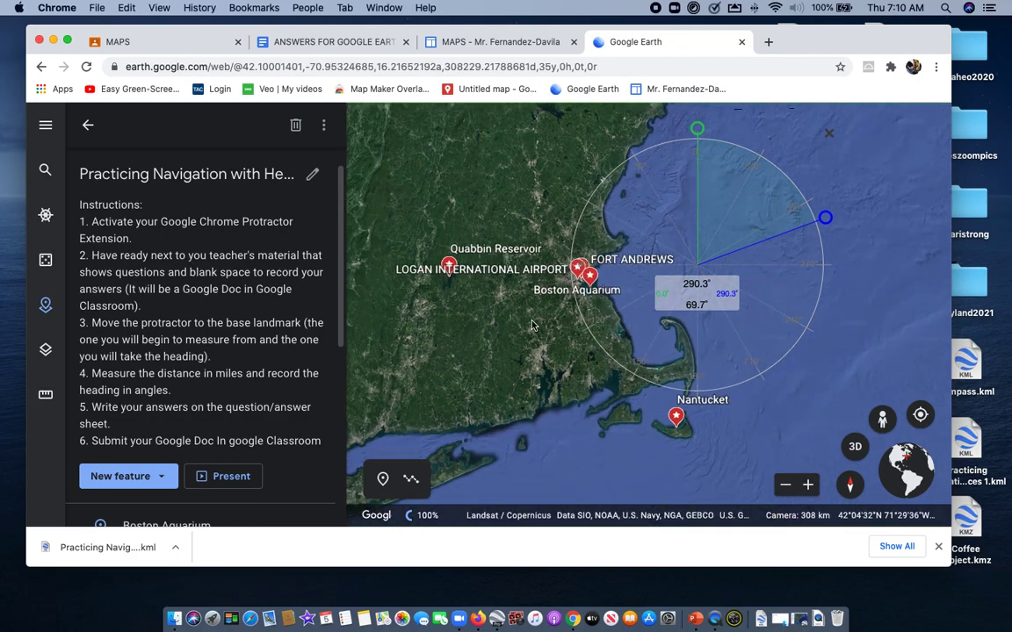
left_click(87, 125)
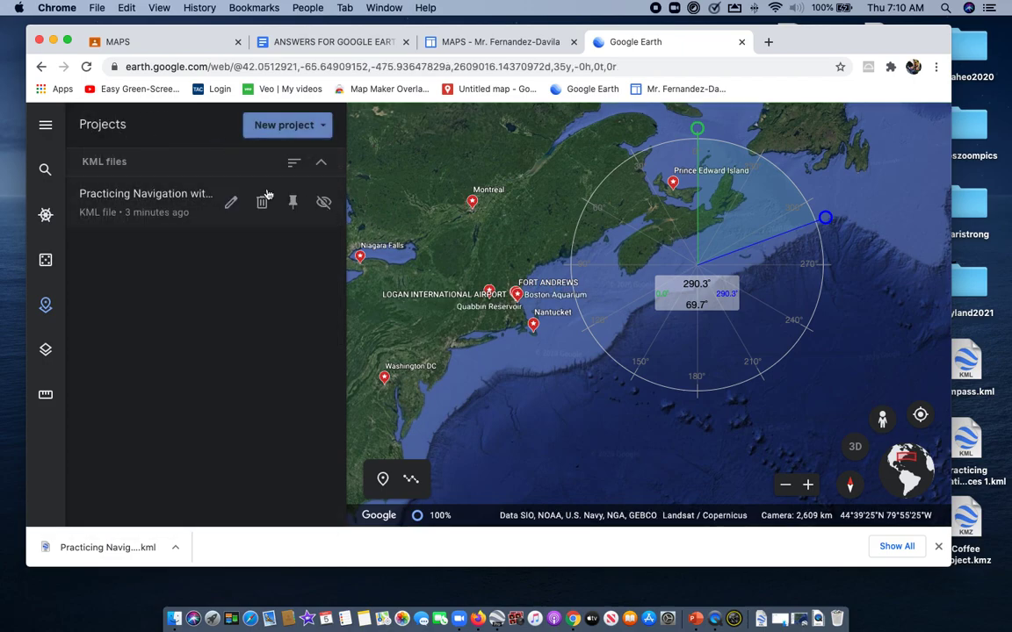
left_click(46, 125)
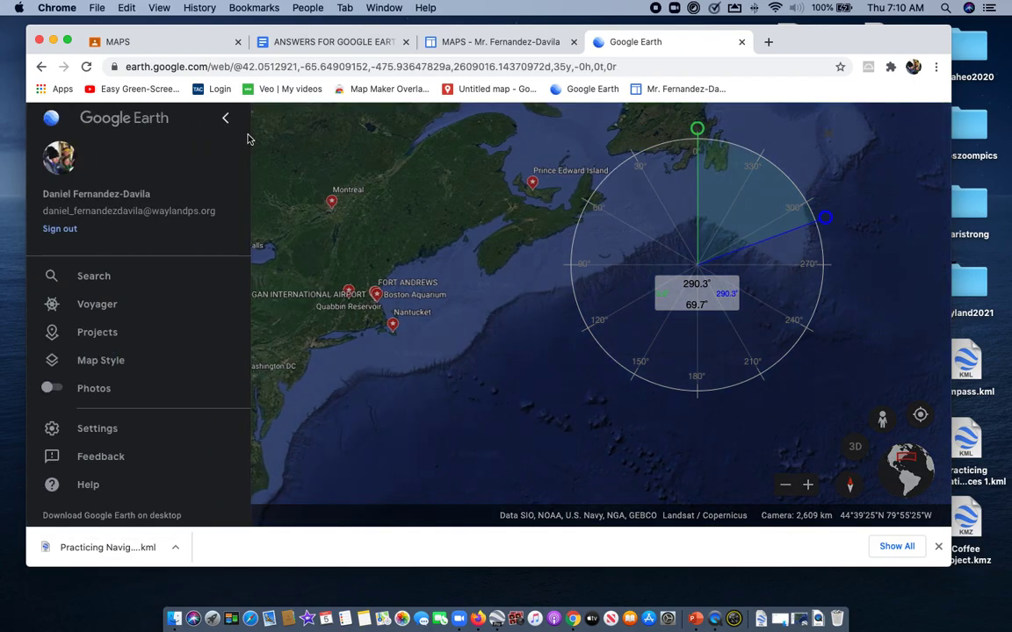
left_click(225, 118)
left_click_drag(268, 189, 397, 219)
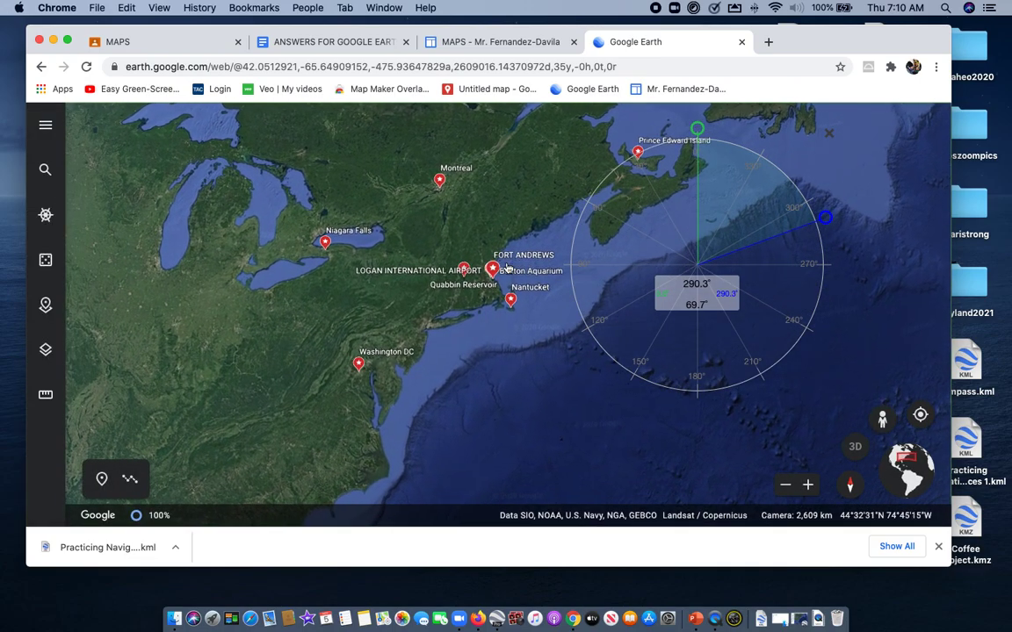
scroll(492, 219, "up", 5)
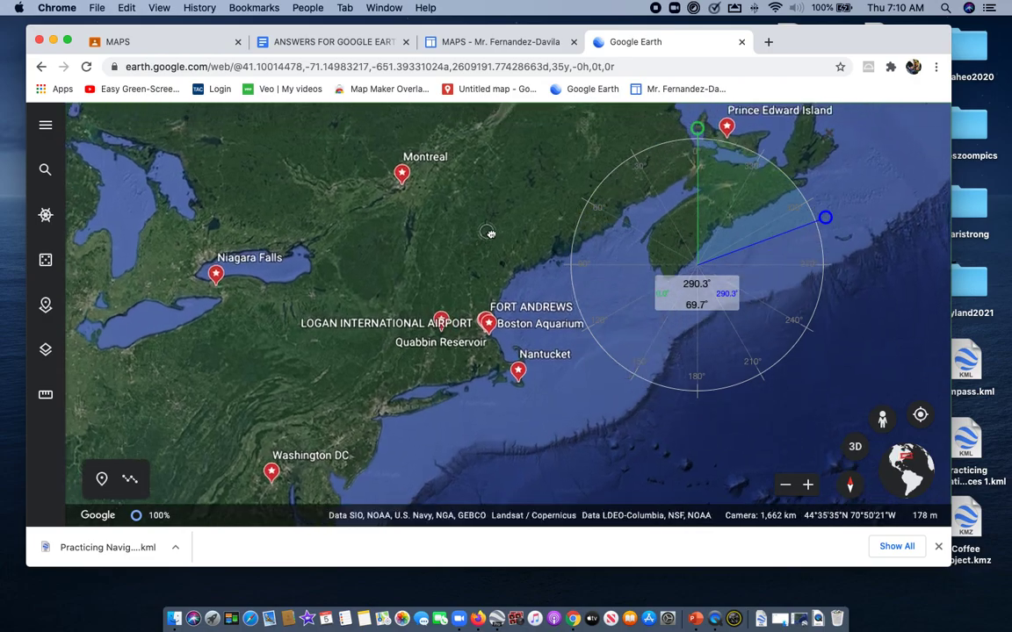
left_click_drag(491, 233, 499, 258)
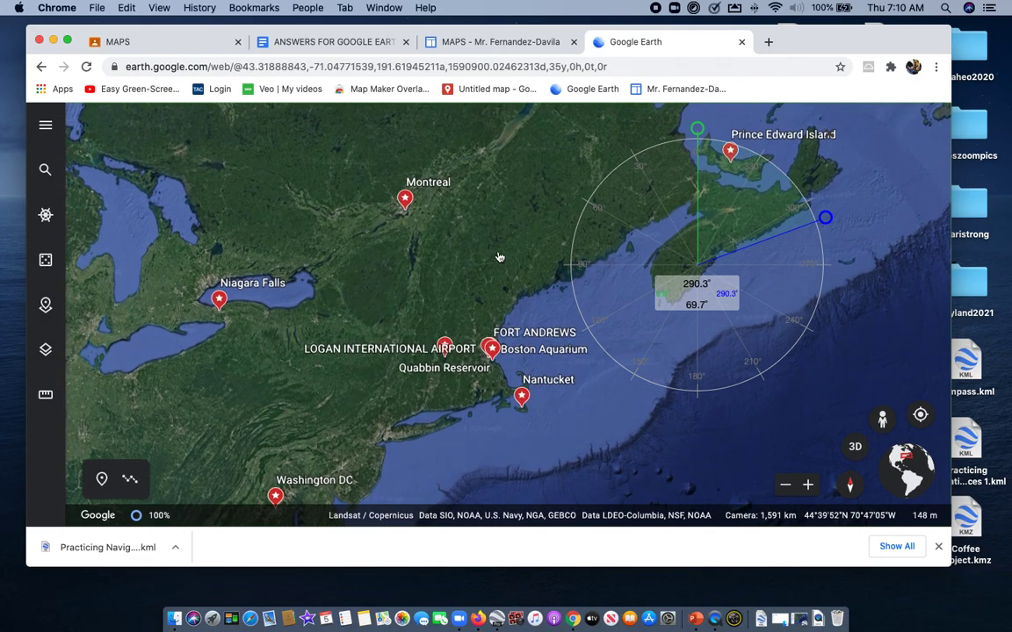
scroll(499, 257, "down", 10)
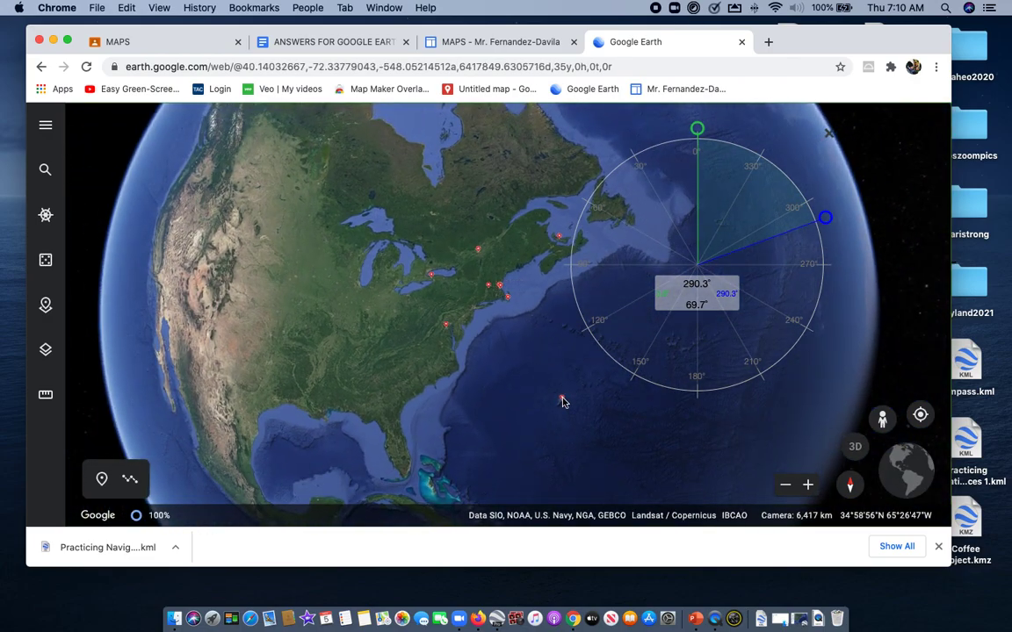
Center the protractor on Montreal and swing its blue arm to 210.0° so it points toward Bermuda
left_click_drag(714, 247, 496, 234)
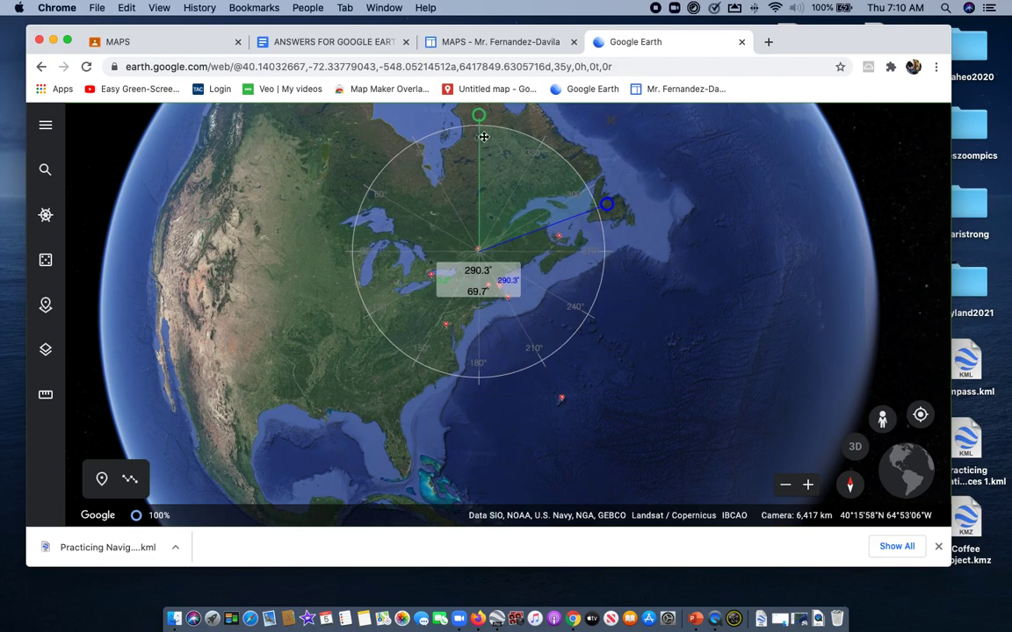
mouse_move(479, 115)
left_mouse_down()
mouse_move(565, 146)
mouse_move(482, 130)
left_mouse_up()
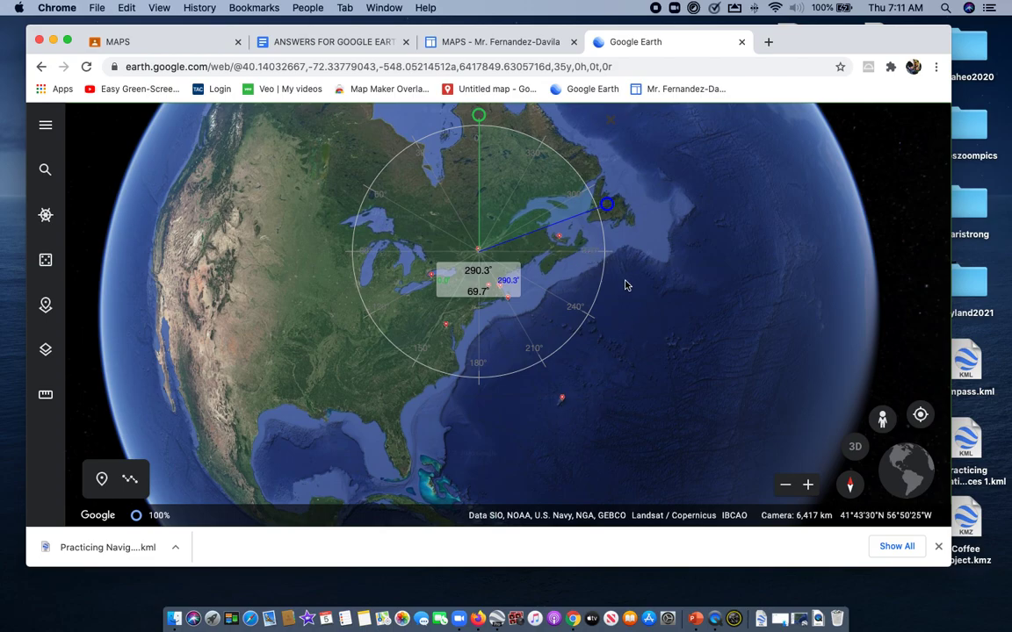
left_click_drag(610, 206, 555, 381)
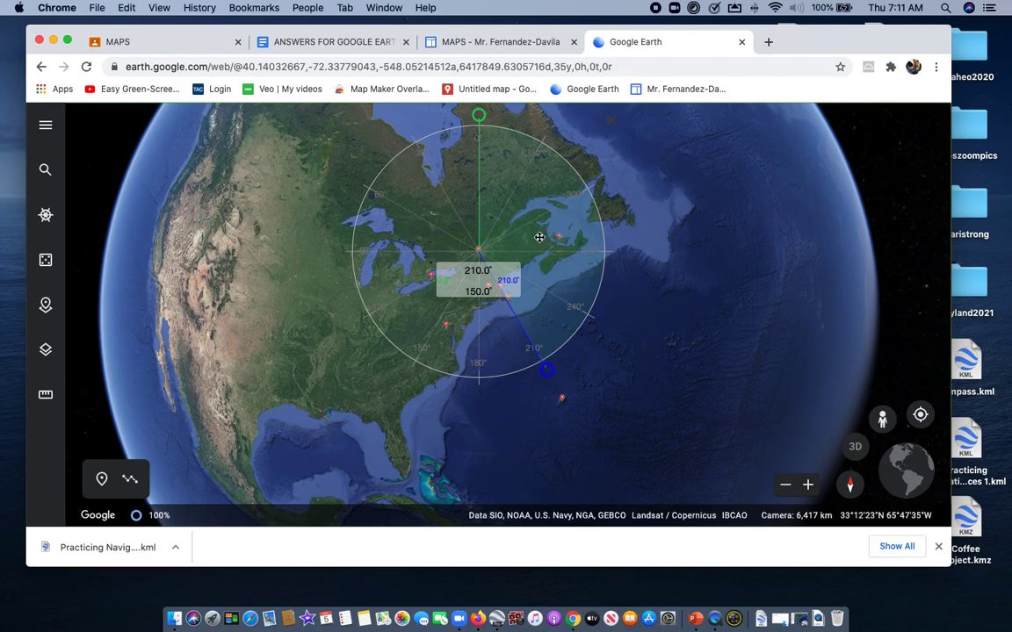
Move the protractor clear of the route and start a distance measurement with the unit set to miles
left_click_drag(539, 237, 750, 237)
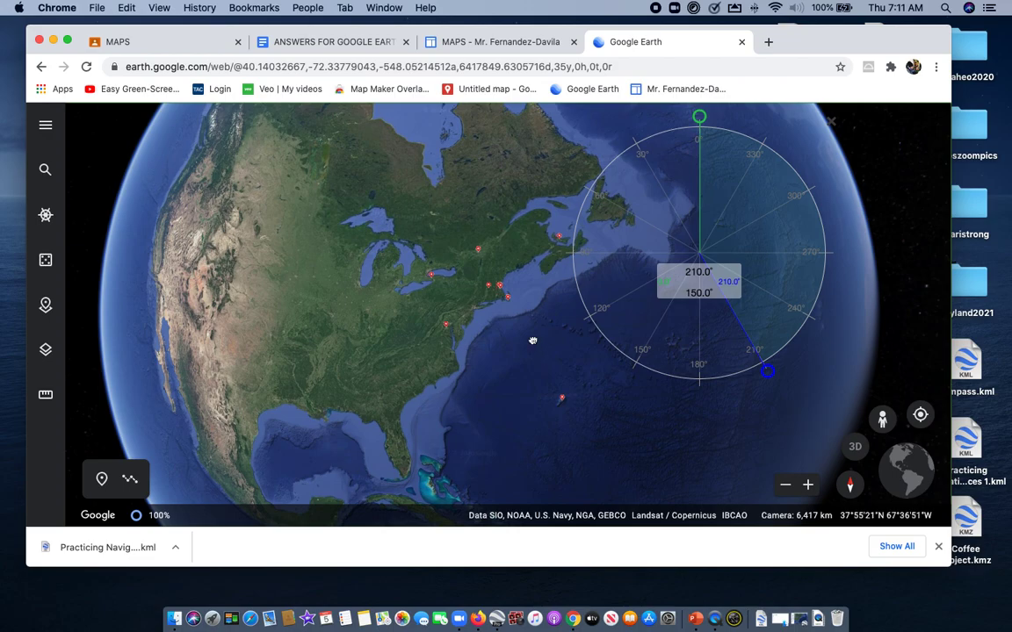
scroll(531, 339, "up", 5)
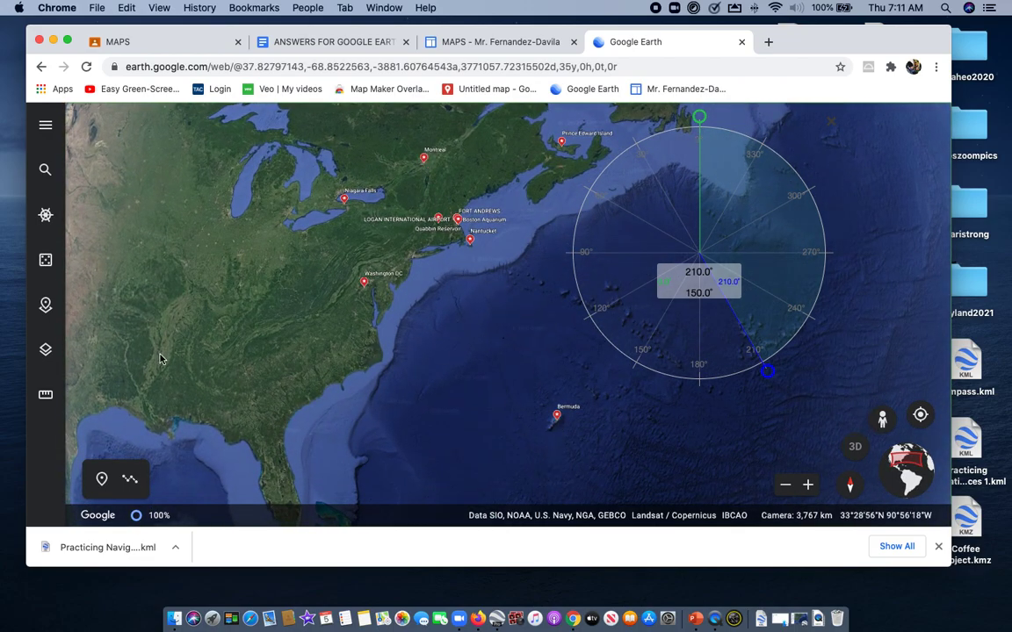
left_click(46, 396)
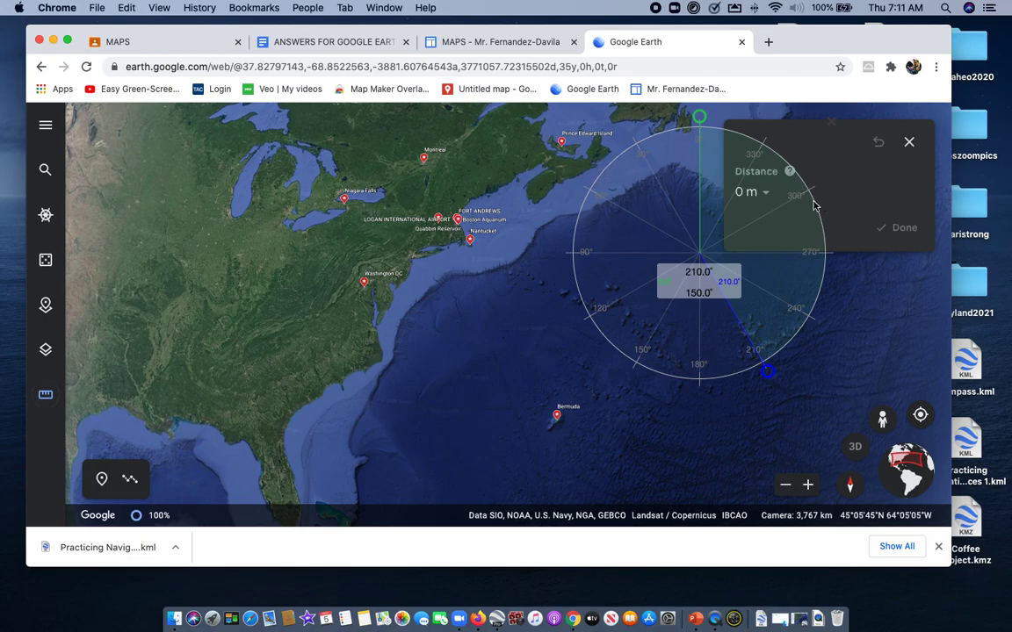
left_click_drag(753, 204, 268, 196)
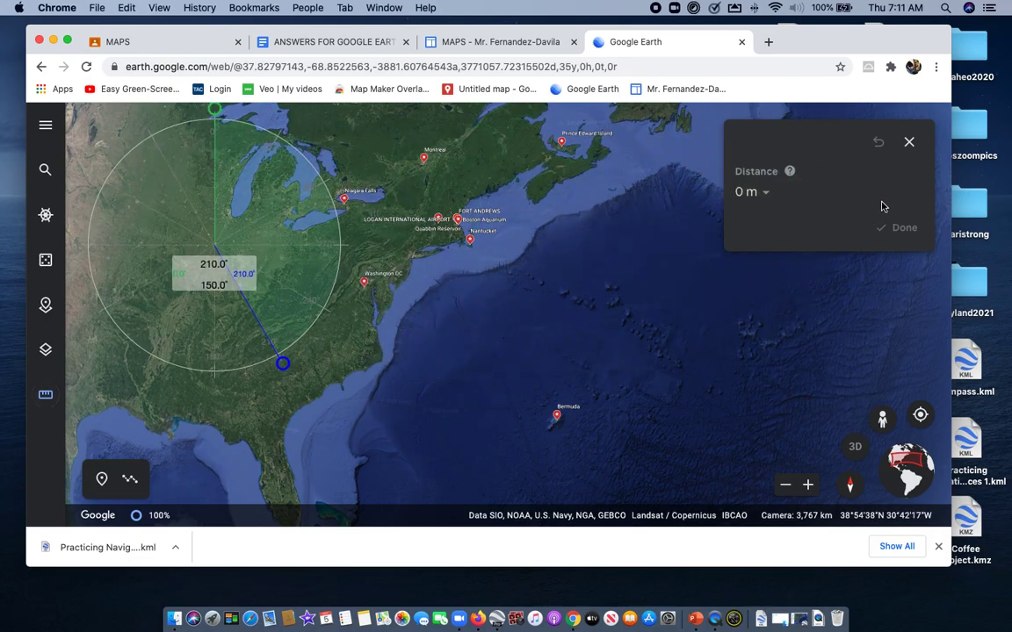
left_click(765, 193)
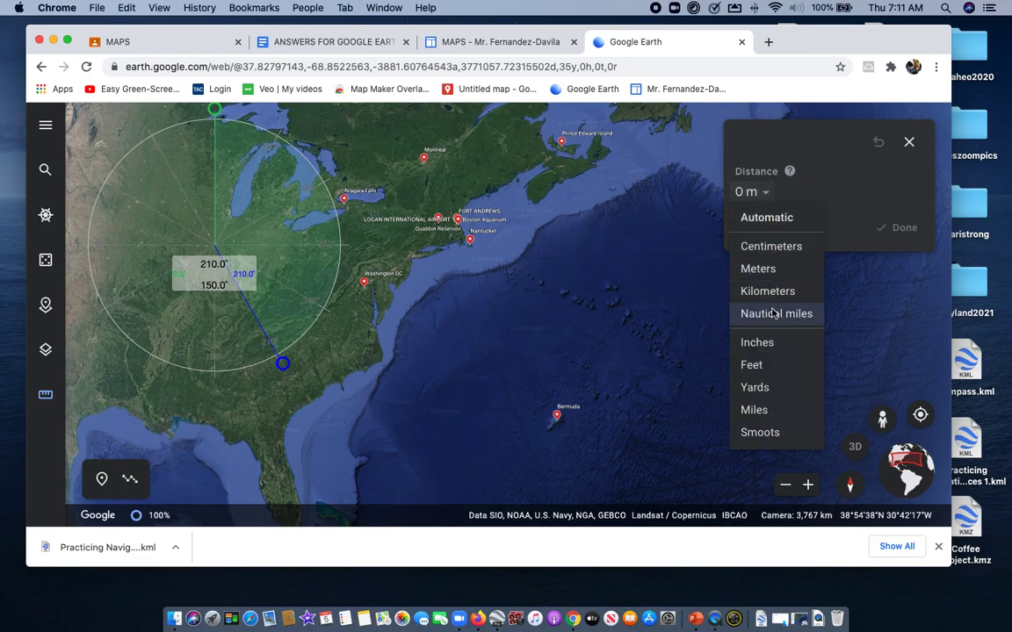
left_click(766, 409)
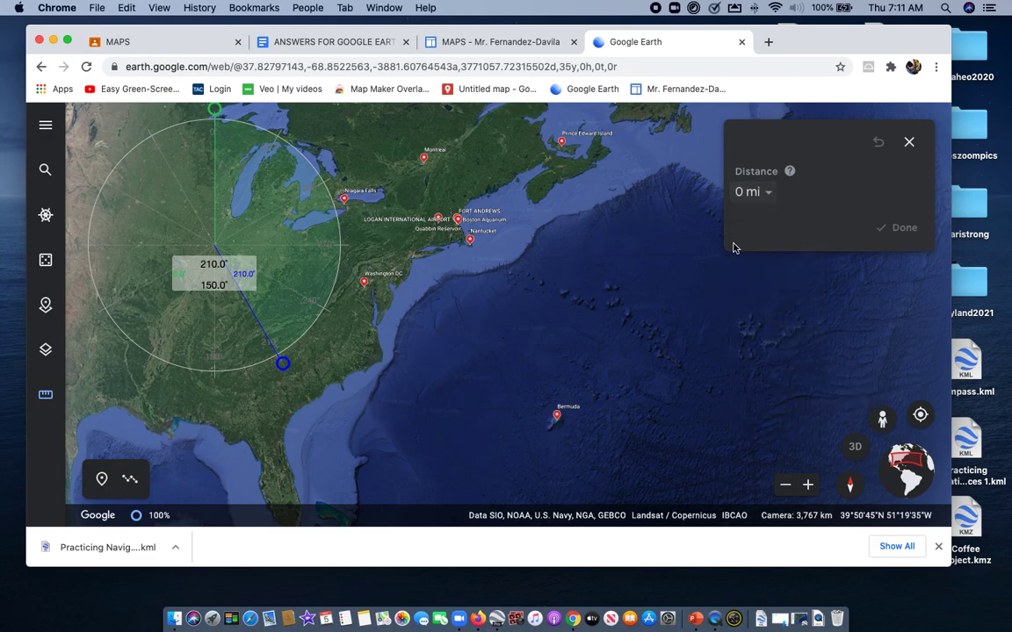
Measure the distance from Montreal to Bermuda
left_click(424, 162)
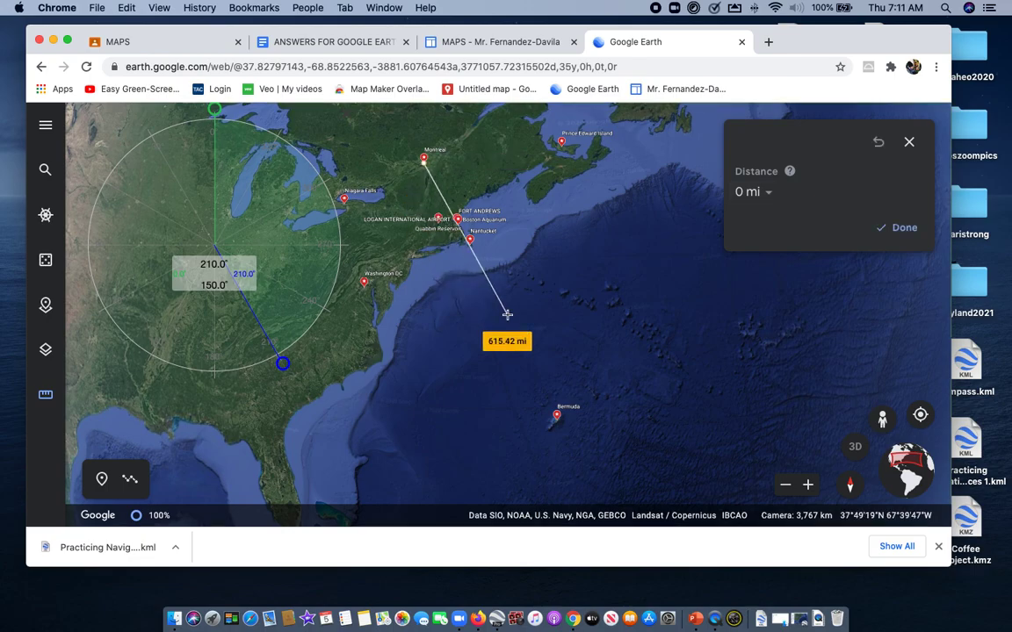
double_click(556, 418)
mouse_move(555, 422)
left_mouse_down()
mouse_move(685, 324)
mouse_move(558, 407)
mouse_move(556, 418)
left_mouse_up()
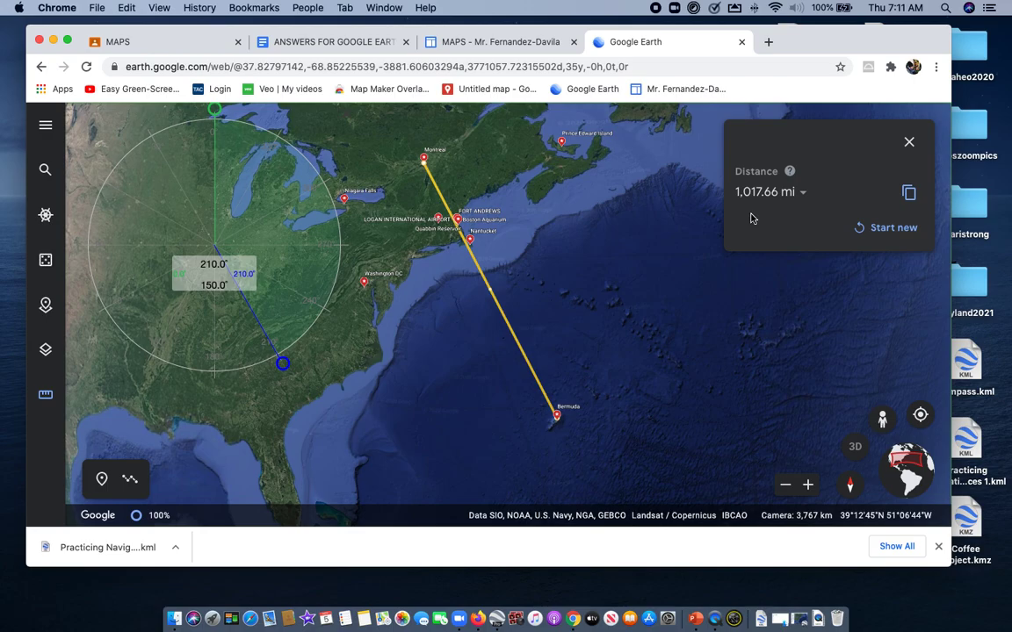
Enter 1061.77miles as the distance from Montreal to Bermuda in the answer document
left_click(367, 42)
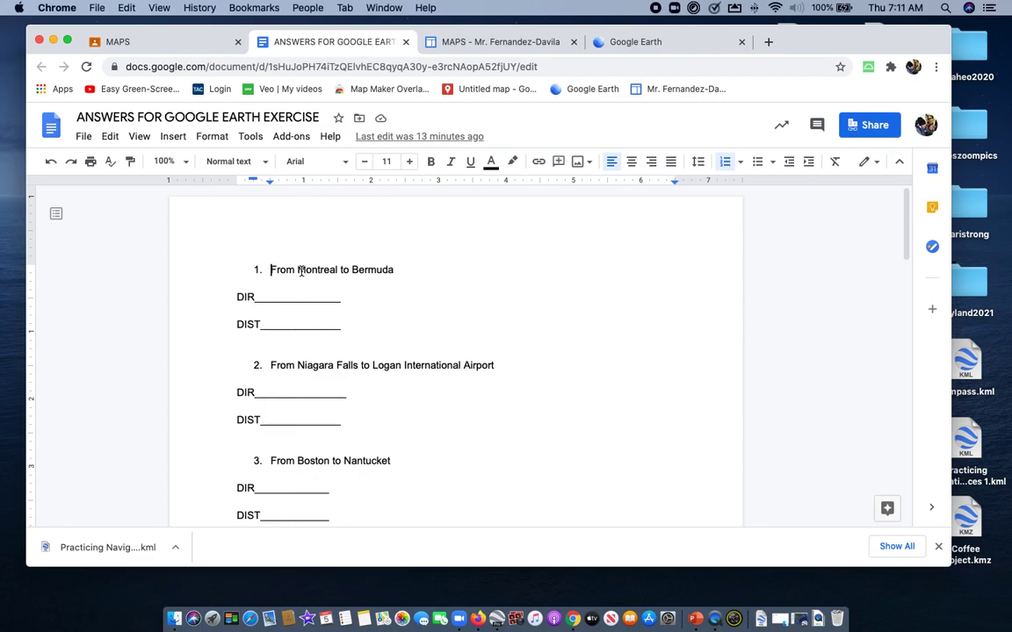
left_click(288, 323)
type("1061.77miles")
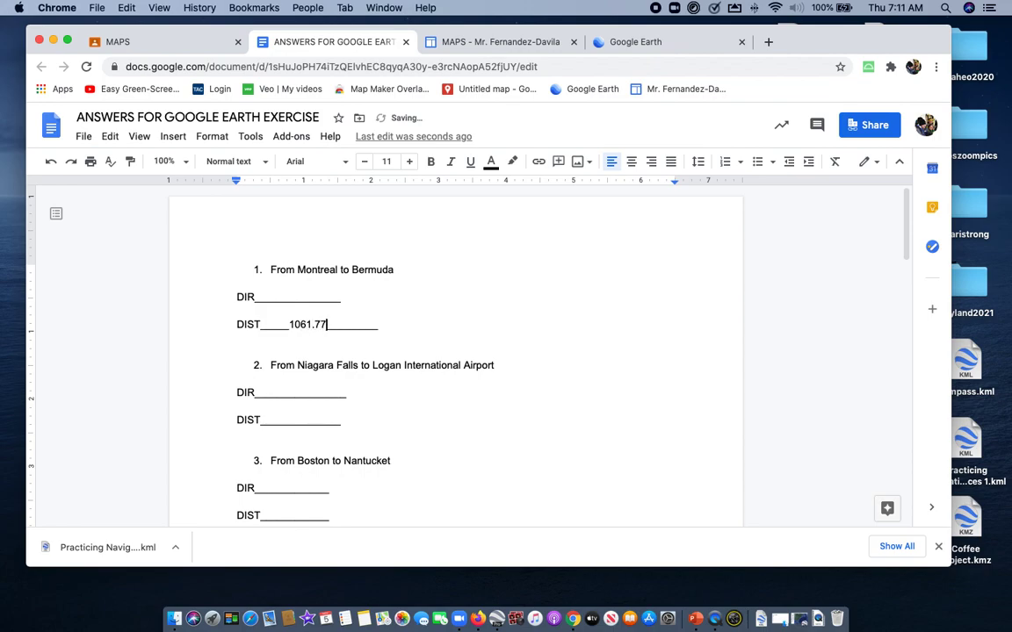
Return to Google Earth and center the protractor on Montreal with its blue arm at 210.0° along the measured line to Bermuda
left_click(639, 46)
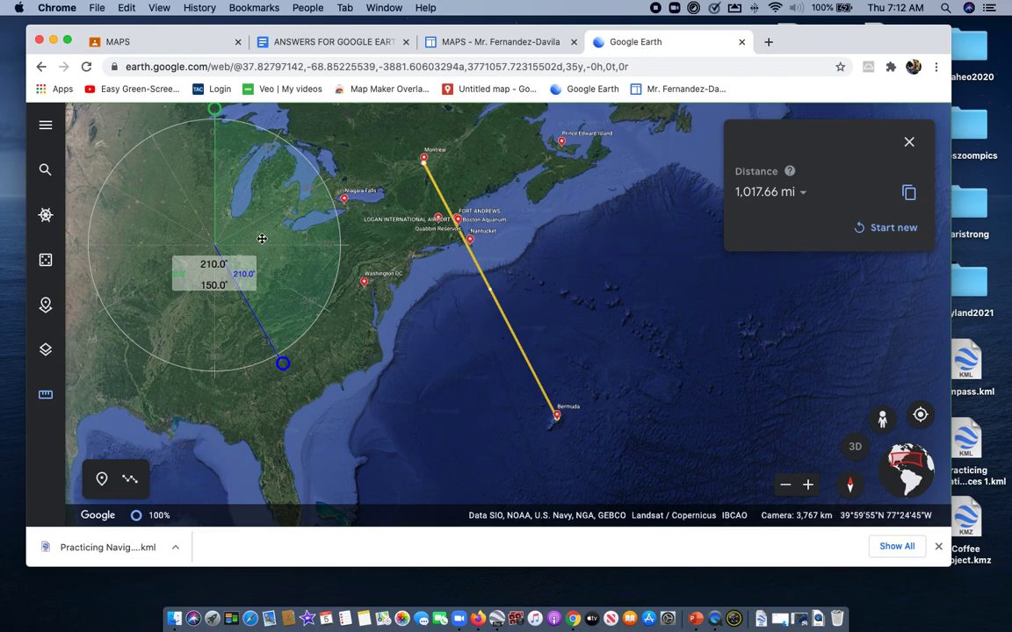
left_click_drag(267, 230, 455, 230)
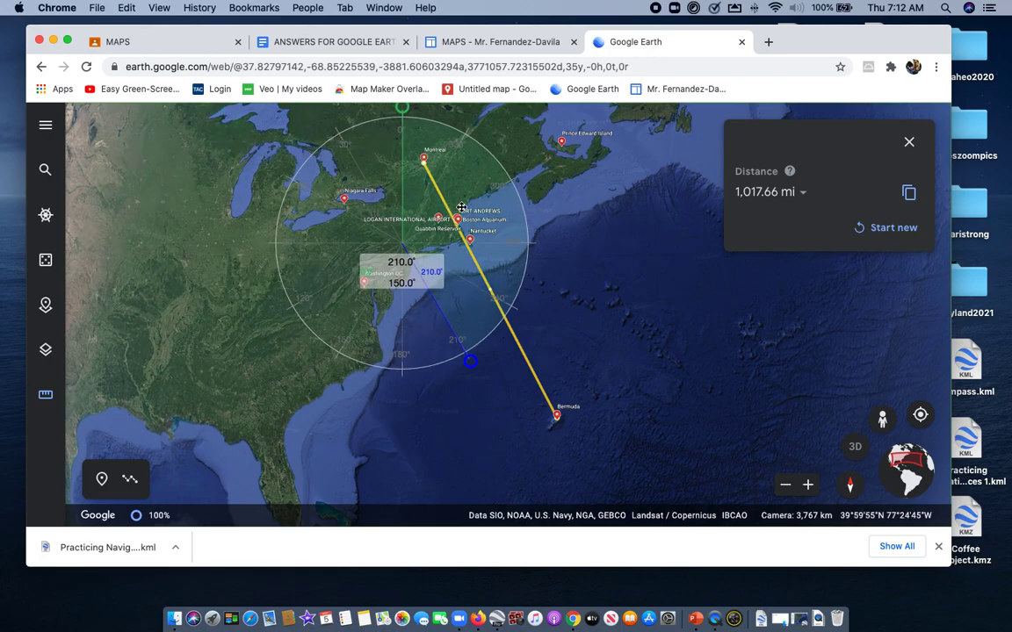
left_click_drag(593, 235, 625, 302)
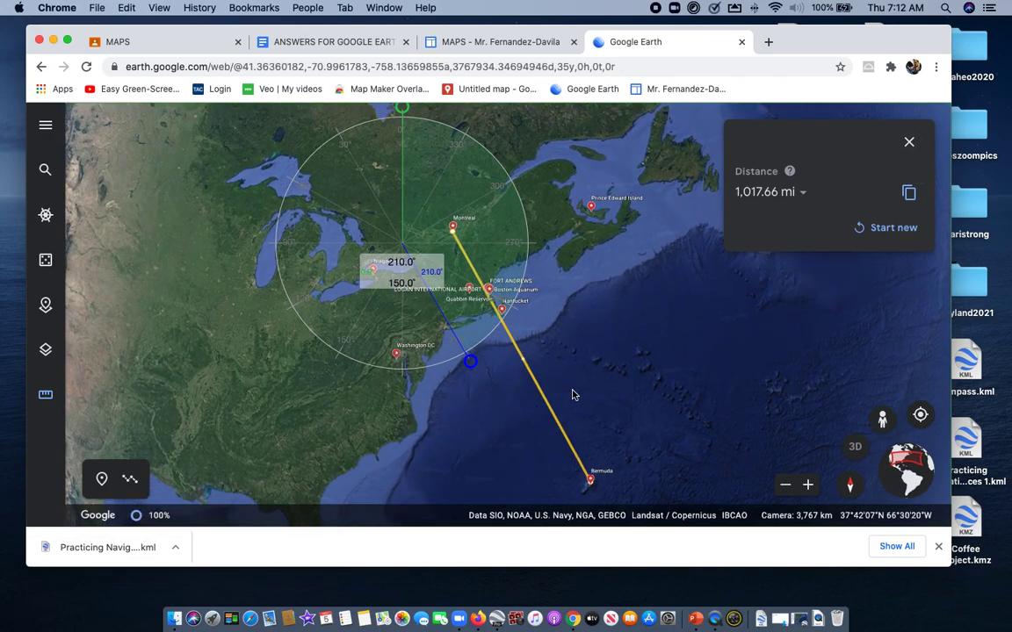
left_click_drag(496, 218, 551, 228)
left_click_drag(644, 310, 665, 369)
left_click_drag(536, 232, 547, 277)
mouse_move(546, 411)
left_mouse_down()
mouse_move(562, 255)
mouse_move(582, 219)
mouse_move(603, 340)
mouse_move(565, 398)
mouse_move(543, 410)
left_mouse_up()
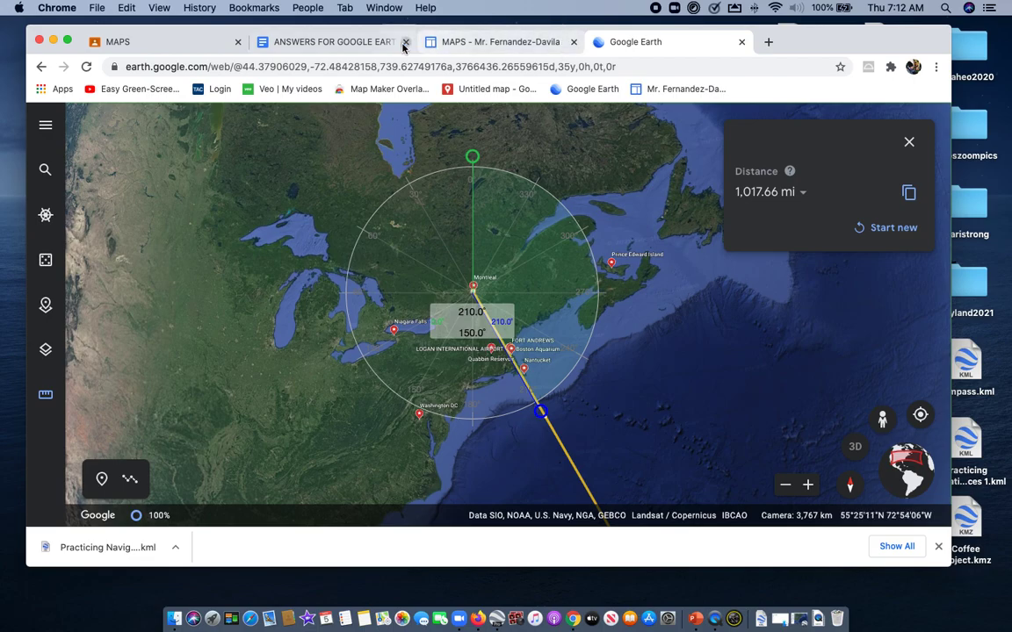
Enter 150 degrees as the direction from Montreal to Bermuda in the answer document
left_click(348, 44)
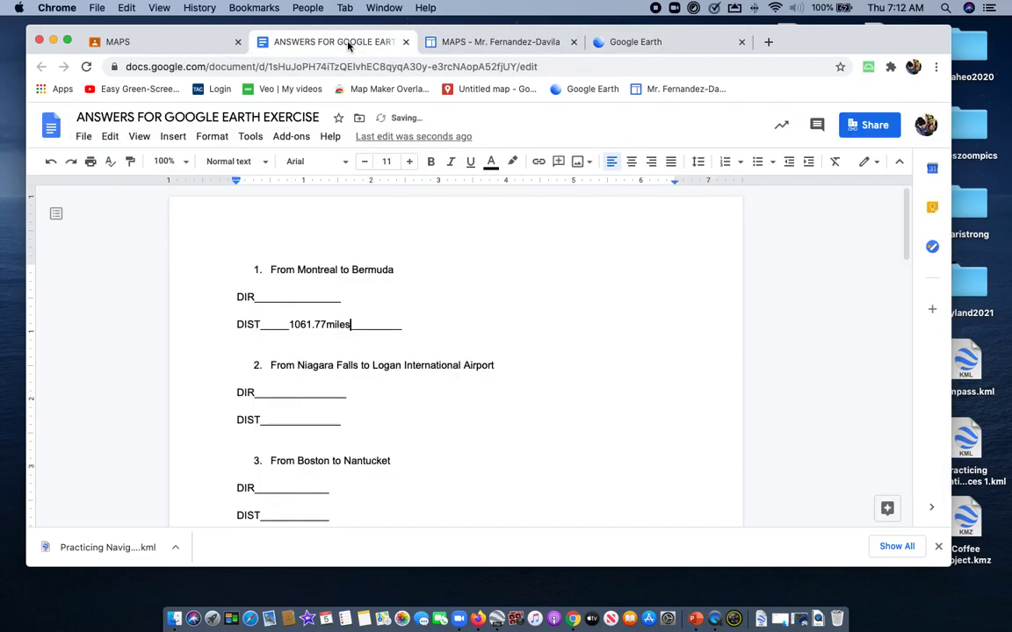
left_click(300, 298)
type("150 degrees")
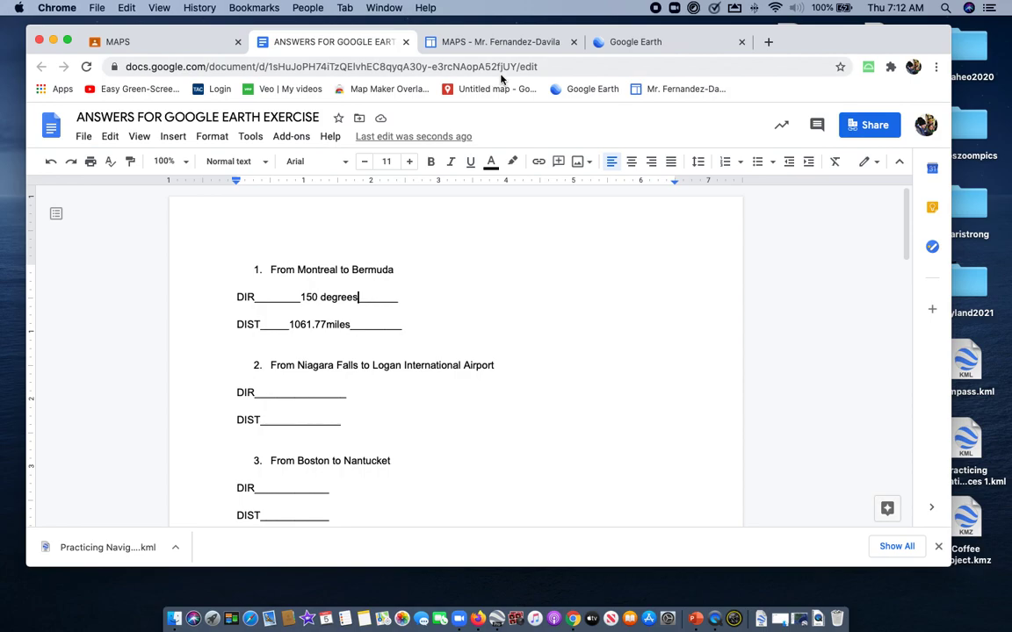
Close the Montreal to Bermuda measurement in Google Earth and review the remaining questions in the answer document
left_click(645, 44)
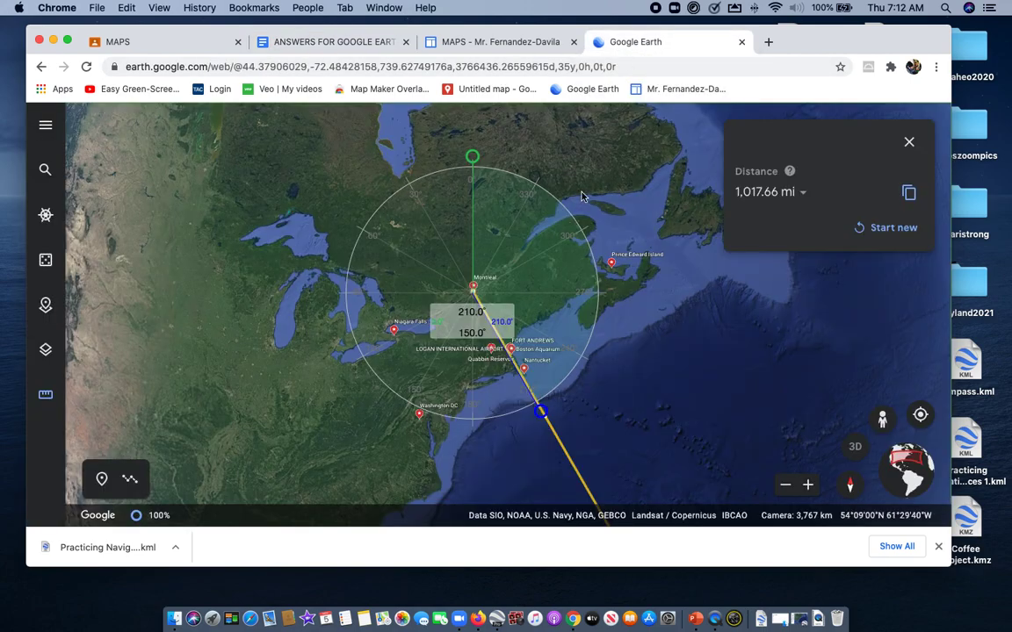
left_click(910, 144)
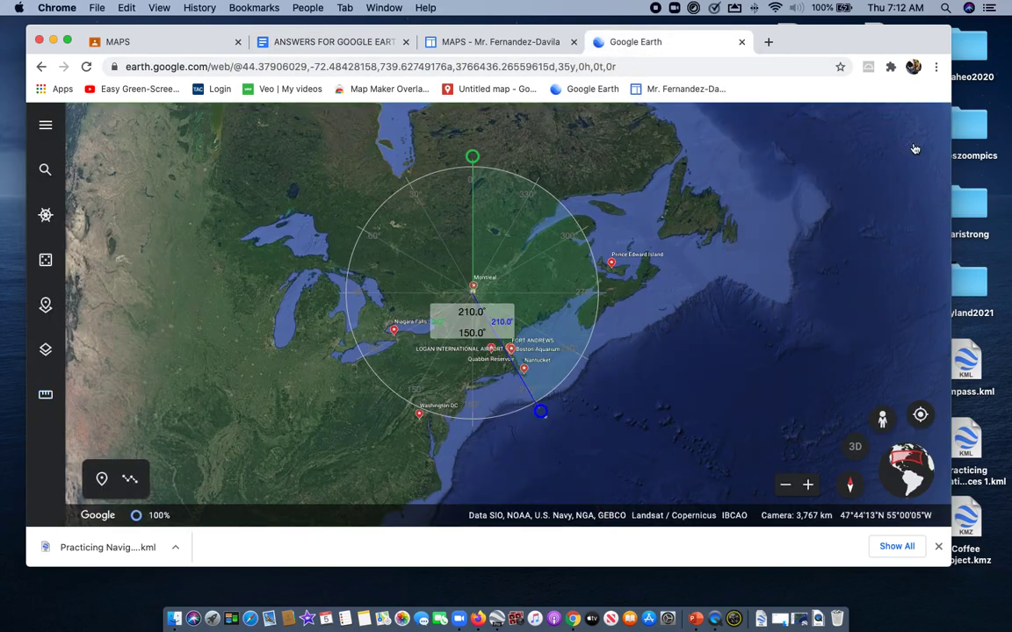
left_click(500, 49)
left_click(351, 48)
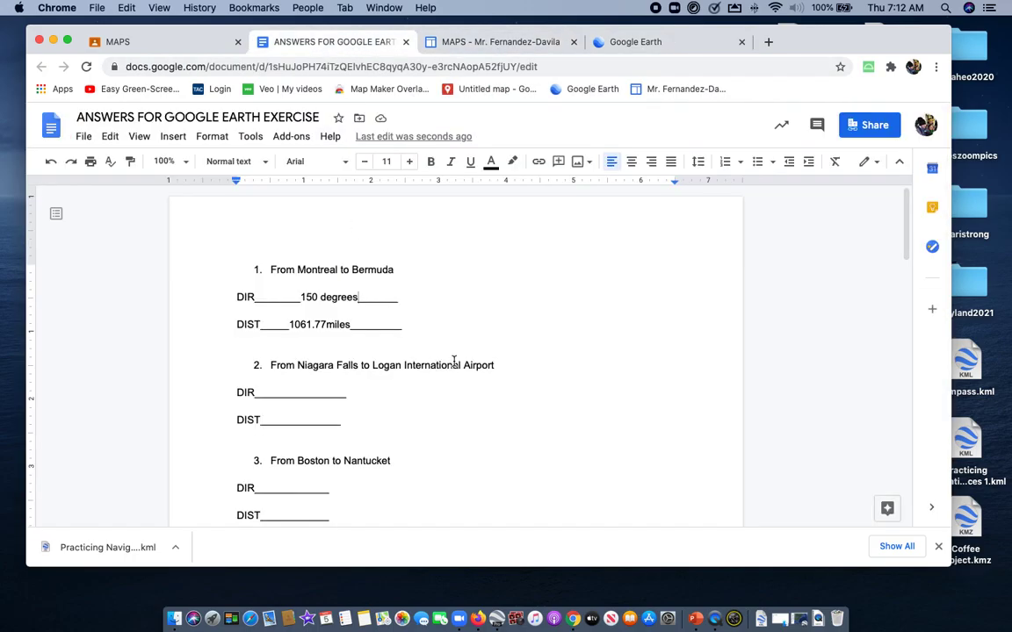
scroll(454, 363, "down", 5)
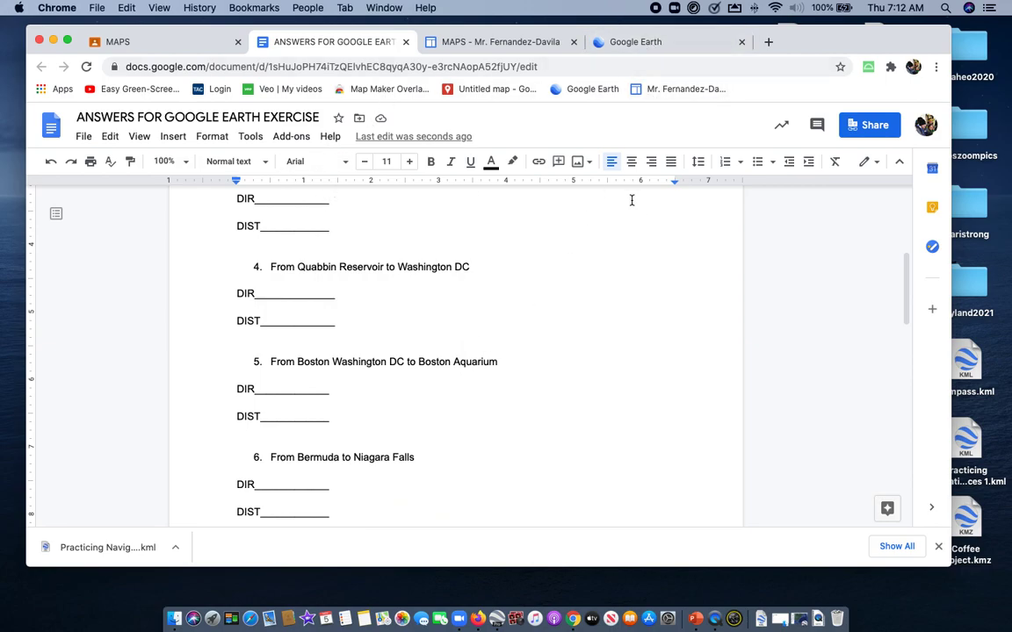
Return to Google Earth, move the protractor out over the Atlantic and measure the distance from Niagara Falls to Montreal
left_click(650, 42)
left_click_drag(532, 253, 700, 222)
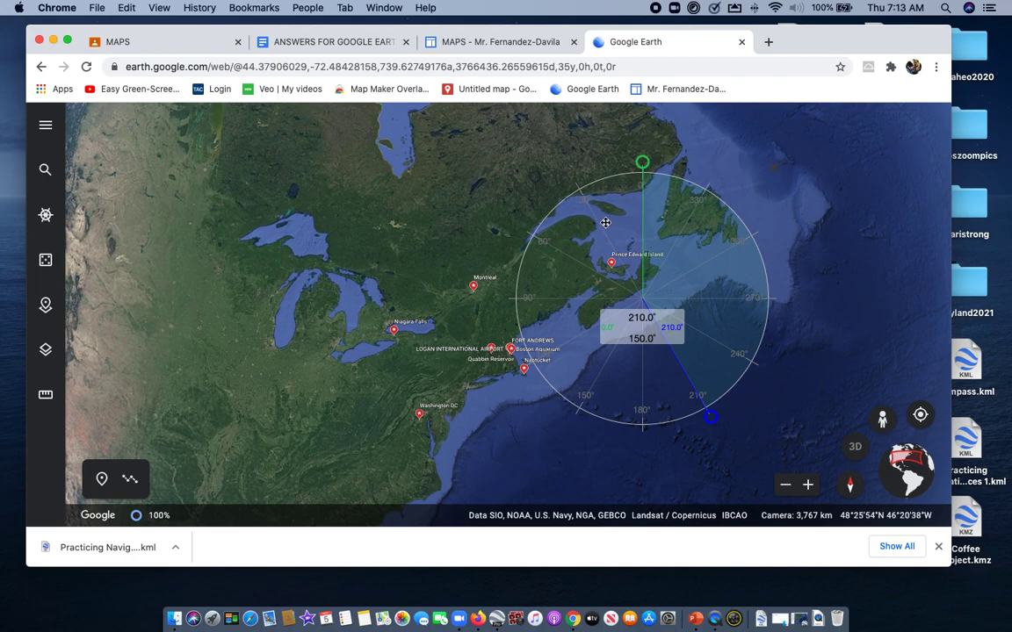
left_click_drag(684, 248, 729, 243)
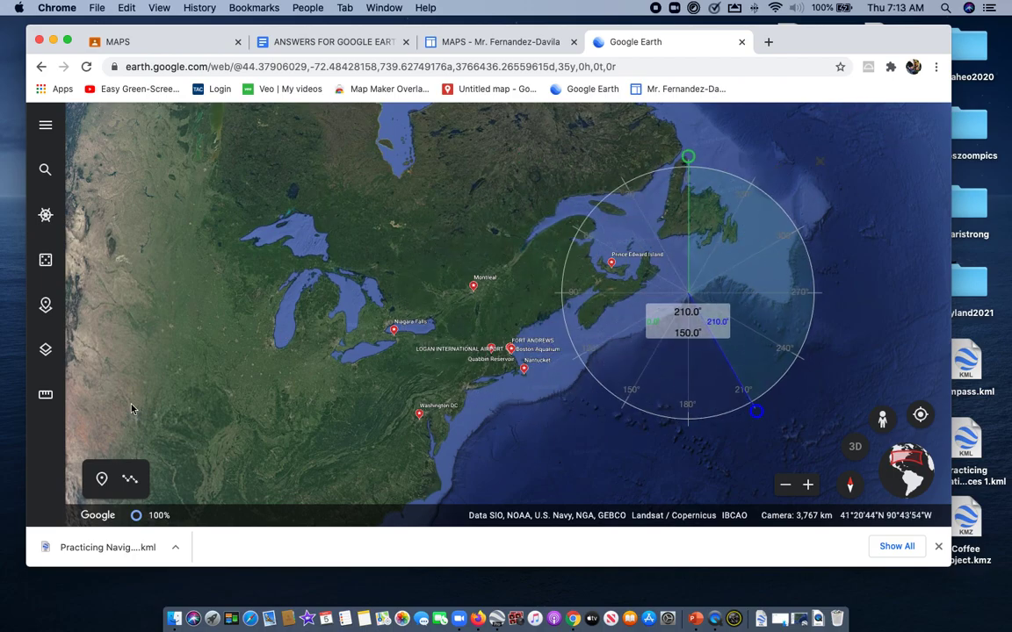
left_click(48, 395)
left_click(393, 340)
double_click(474, 293)
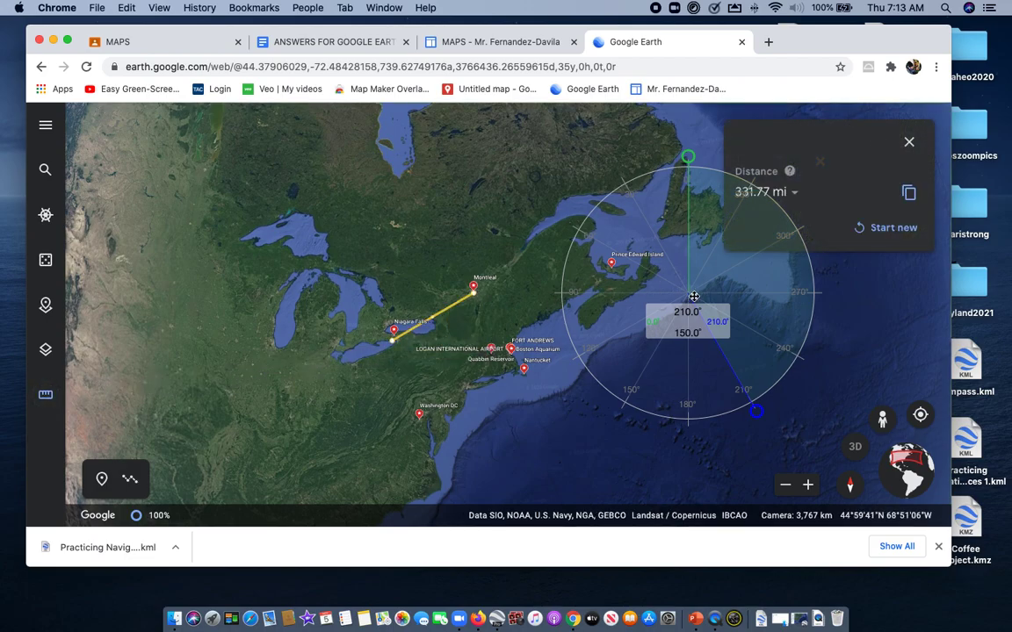
Center the protractor on Montreal and set its blue arm to 120.0° along the measured line to Niagara Falls
left_click_drag(714, 279, 647, 335)
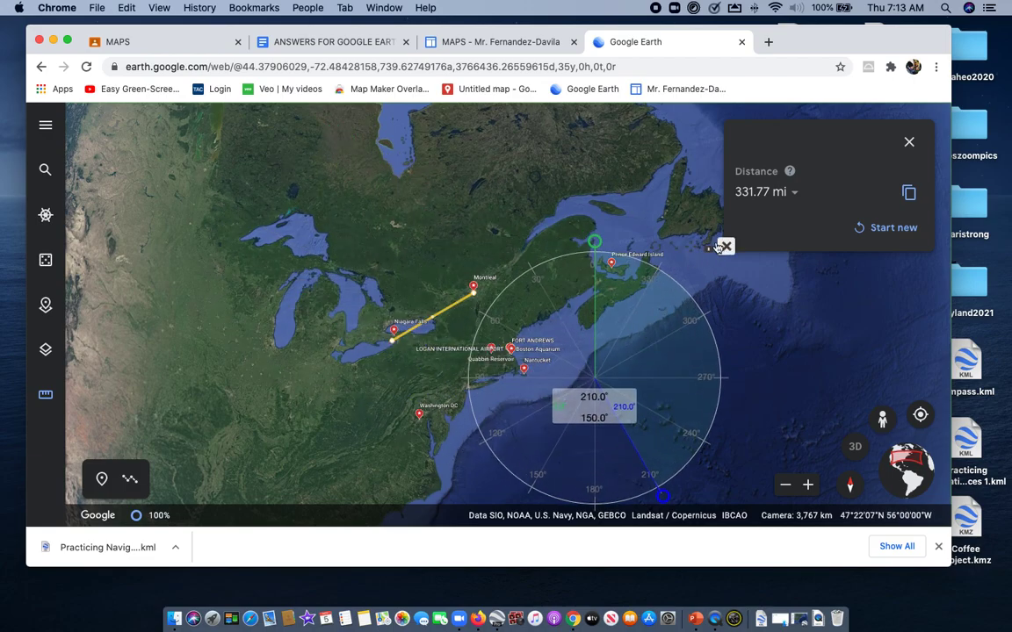
mouse_move(594, 254)
left_mouse_down()
mouse_move(492, 302)
mouse_move(519, 276)
mouse_move(593, 253)
left_mouse_up()
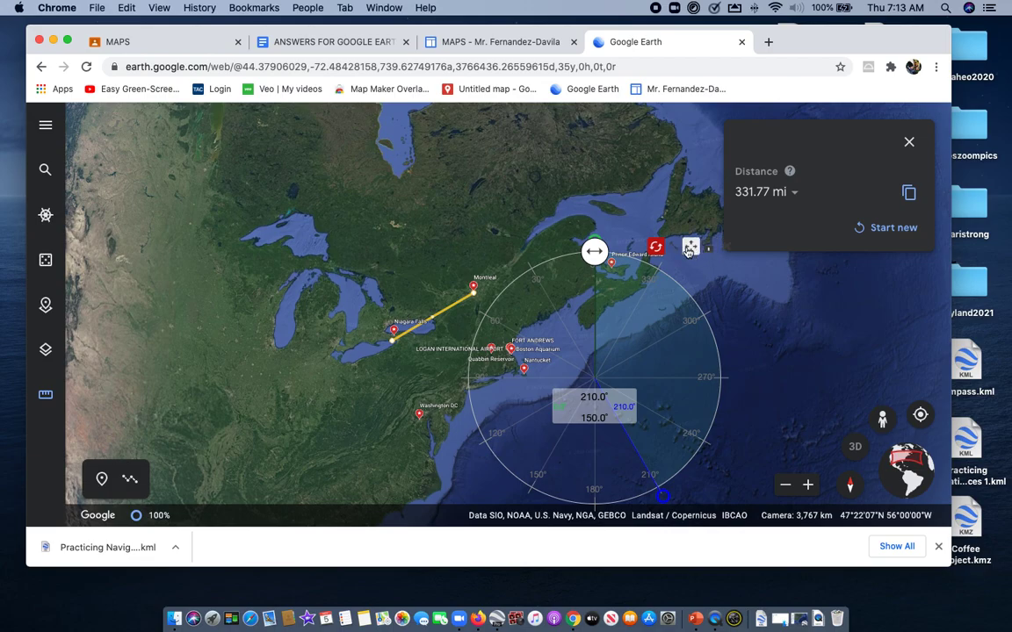
mouse_move(593, 244)
left_mouse_down()
mouse_move(524, 316)
mouse_move(547, 251)
mouse_move(596, 257)
left_mouse_up()
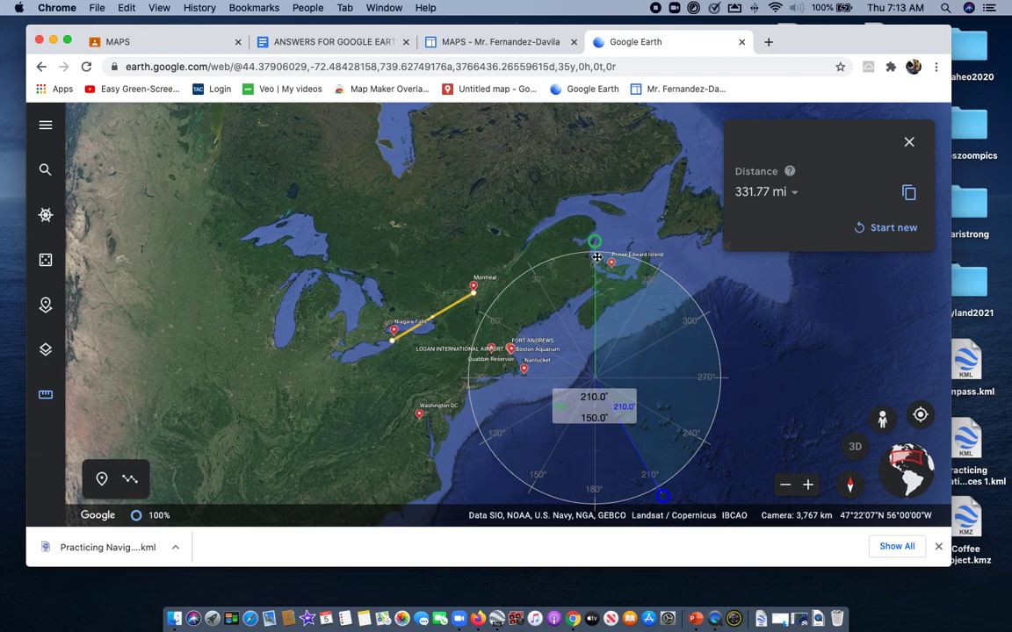
left_click_drag(635, 328, 525, 251)
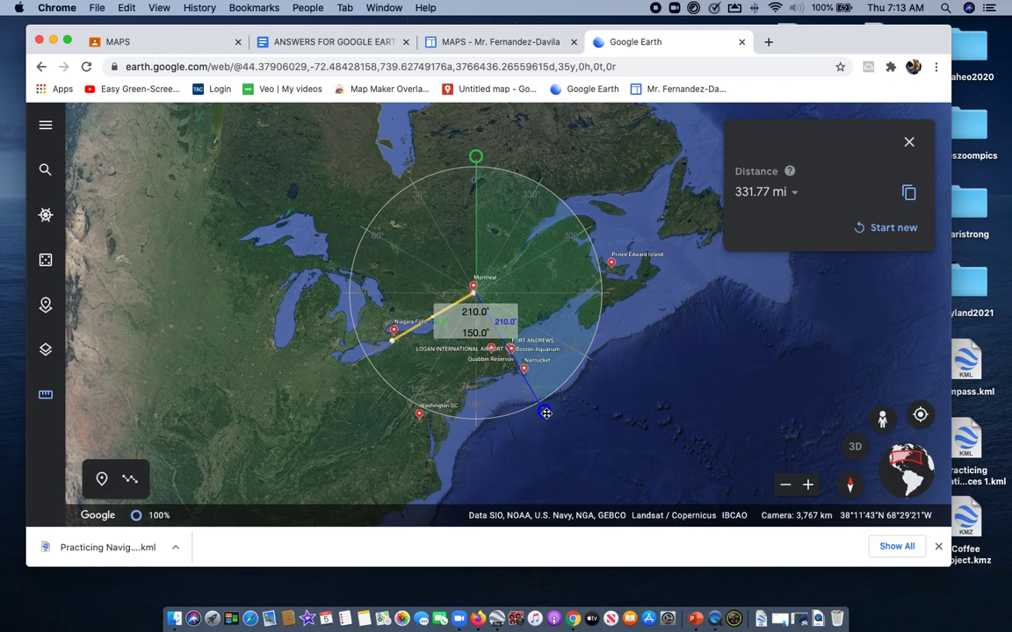
left_click_drag(545, 413, 365, 363)
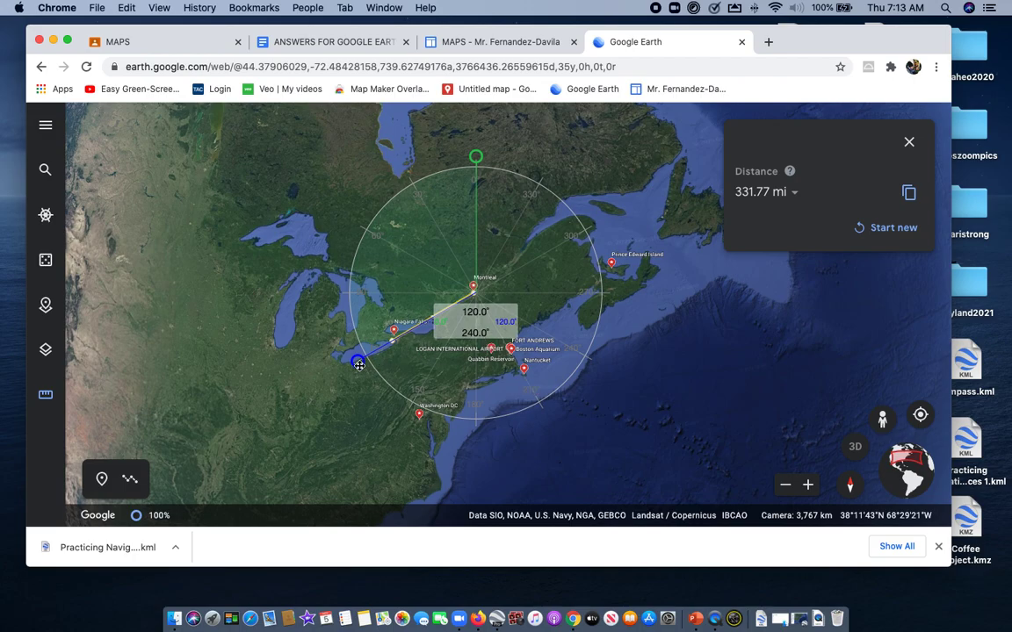
mouse_move(355, 361)
left_mouse_down()
mouse_move(350, 350)
mouse_move(358, 361)
left_mouse_up()
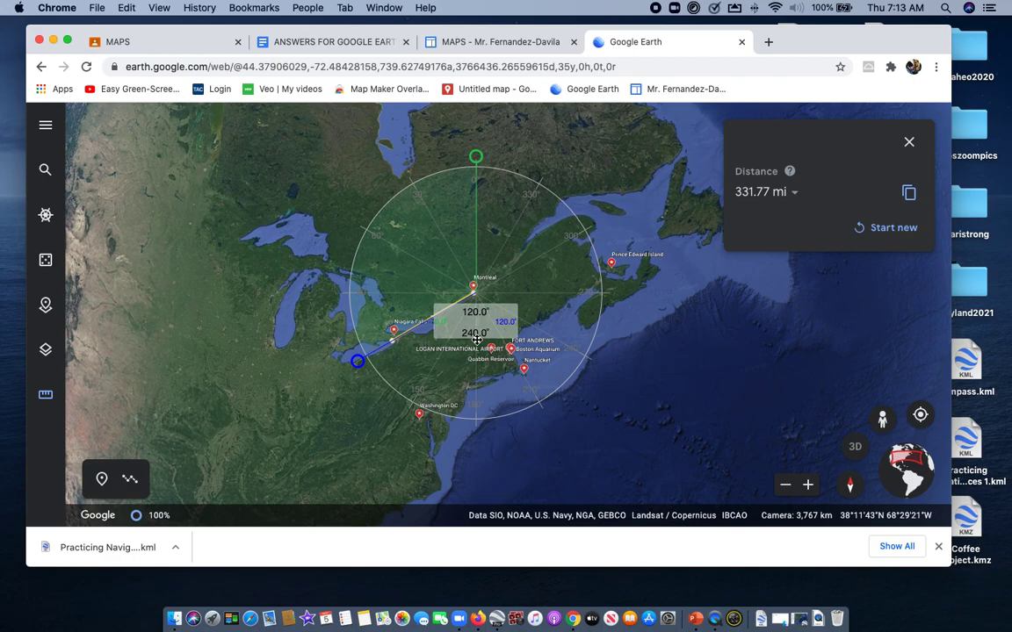